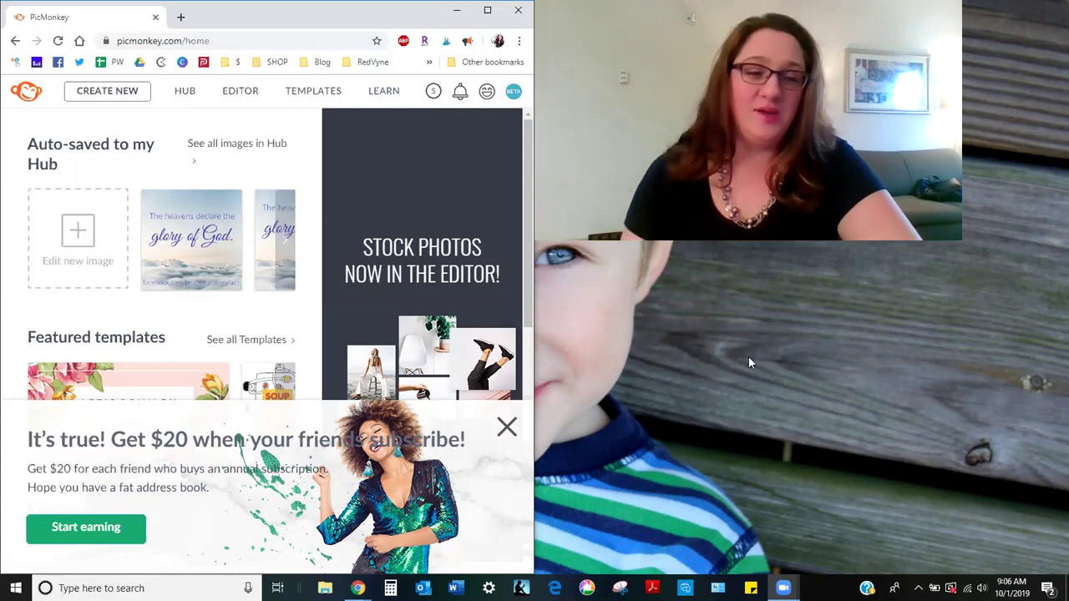
Start a new image from stock photos and search the Unsplash library for "sky"
click(121, 94)
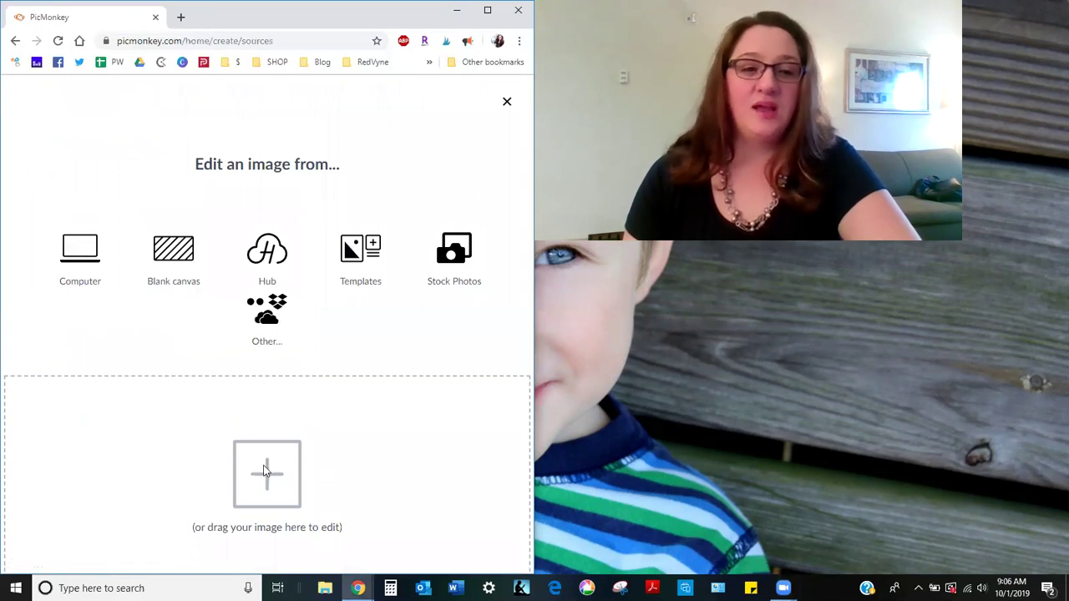
click(454, 249)
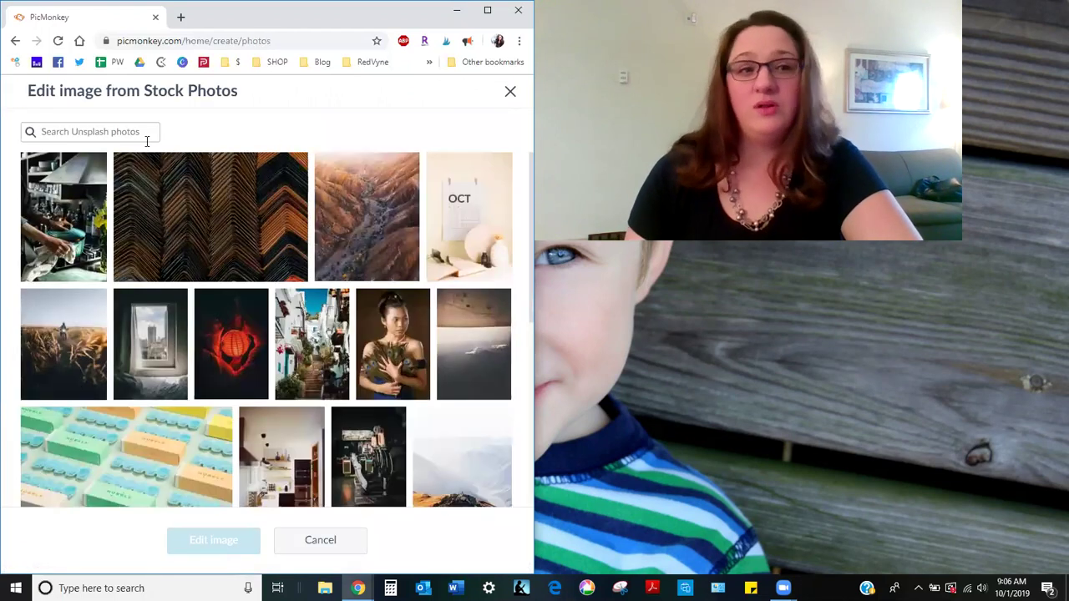
click(147, 140)
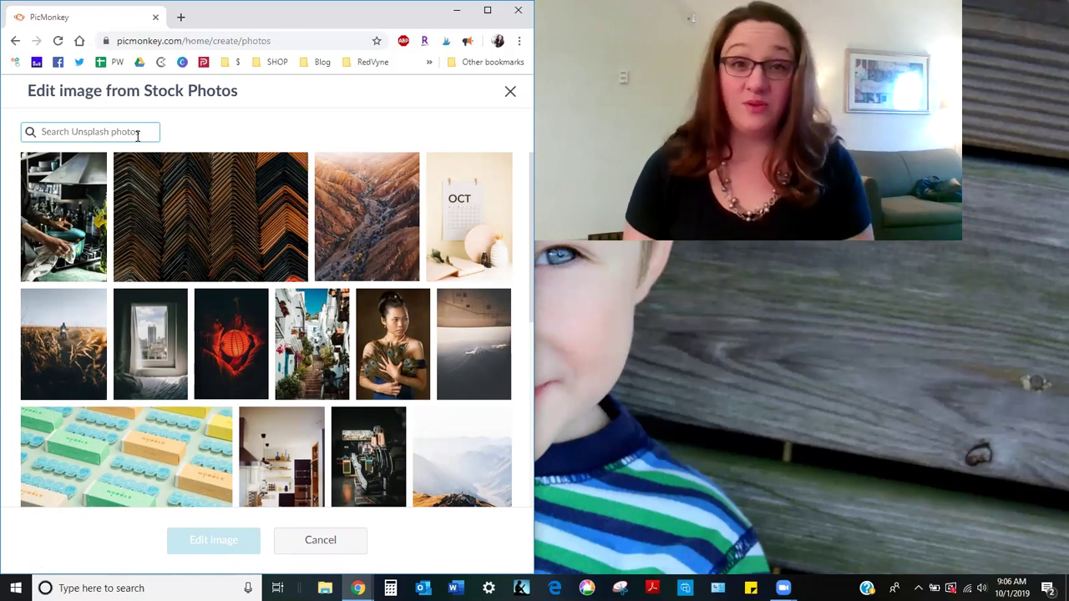
click(138, 135)
text(sky)
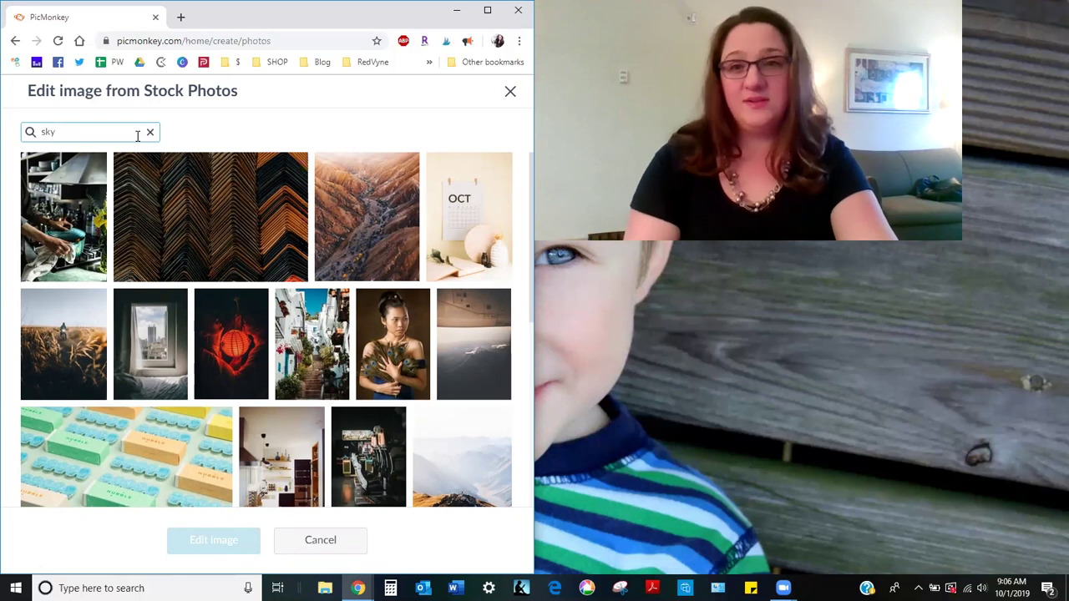
key(Return)
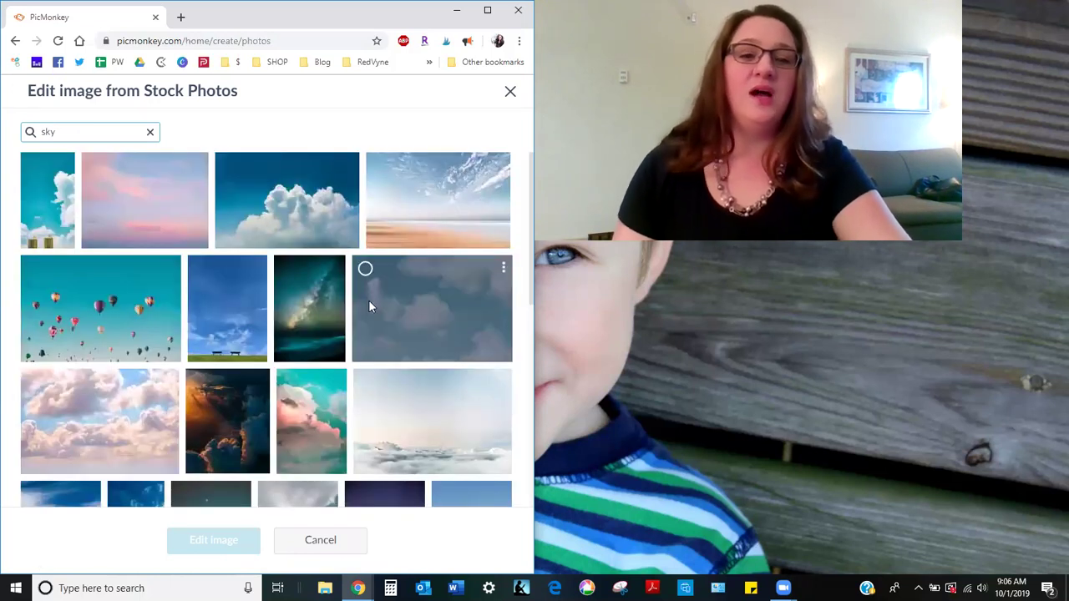
Create the image from the pale sky photo with a low cloud layer, keeping the suggested name and the Unsorted folder
click(426, 429)
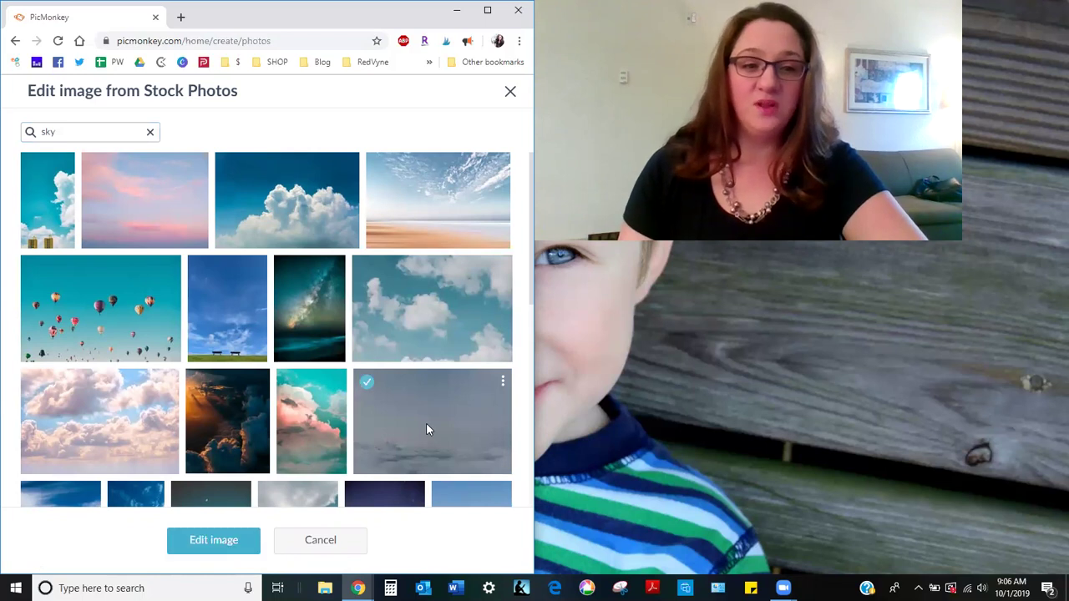
click(249, 542)
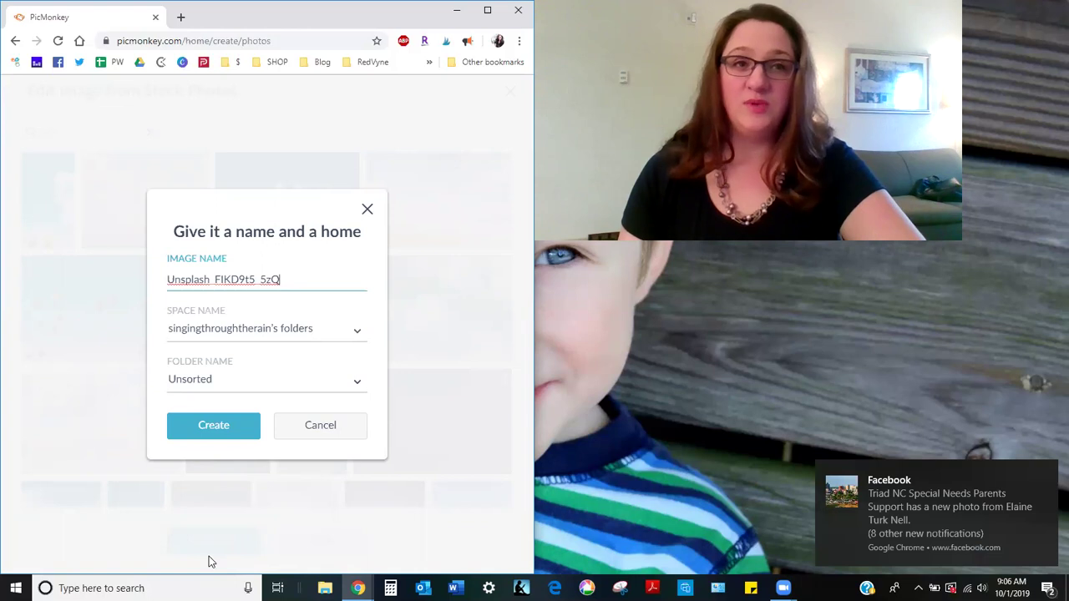
click(213, 426)
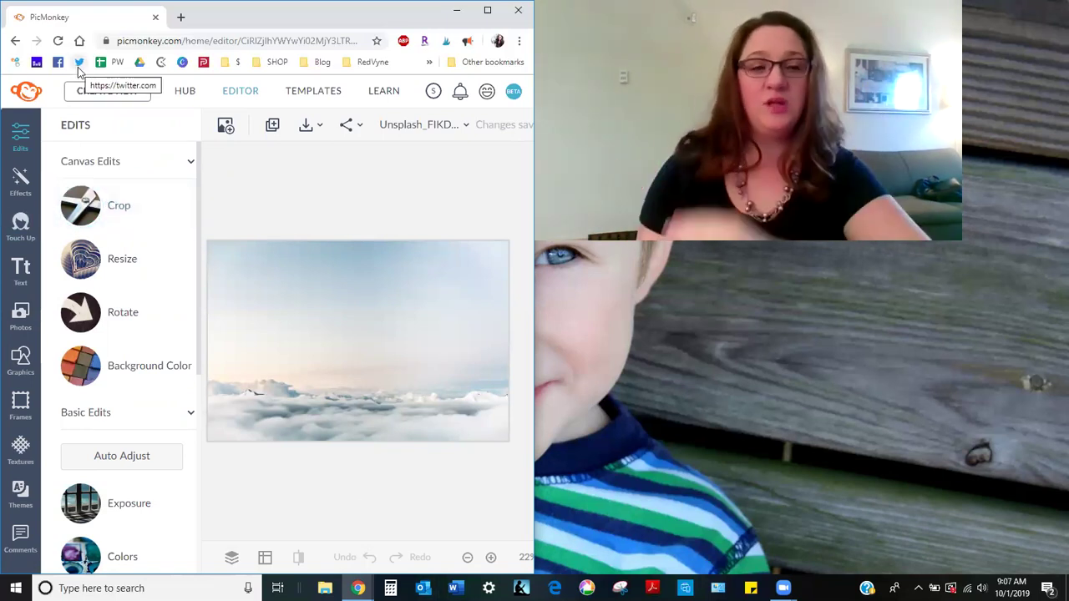
Crop the photo to a 1365 x 1365 px square that keeps its left part with the mountain peak
click(79, 204)
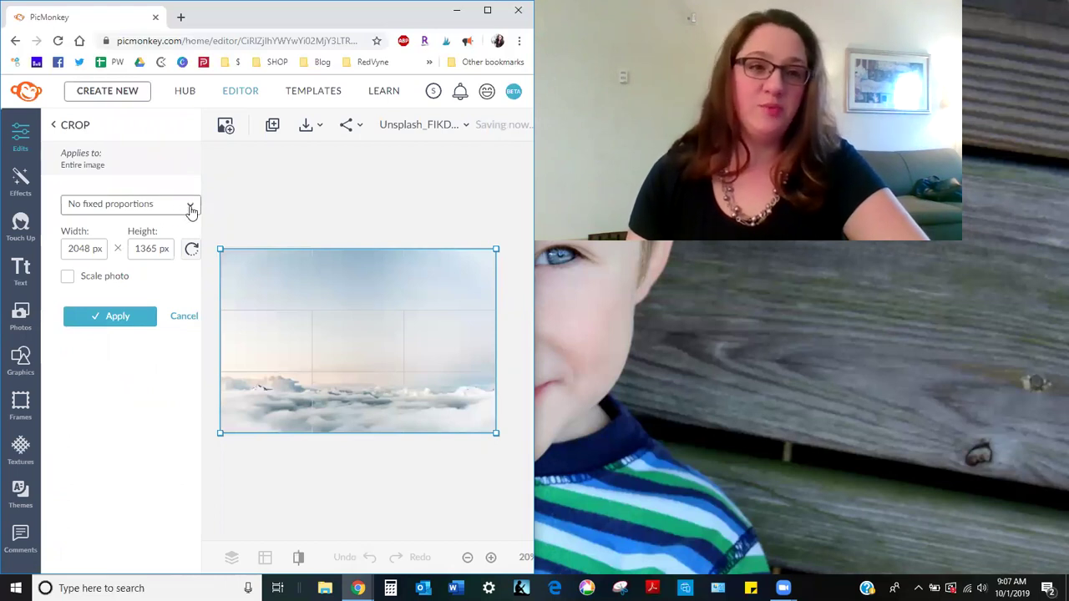
click(190, 208)
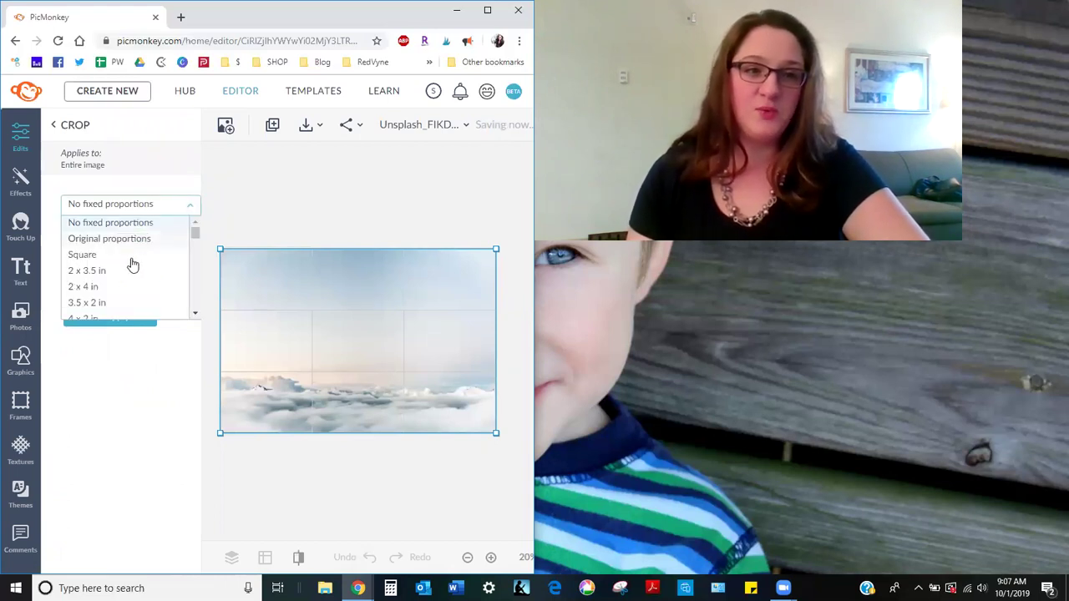
click(82, 254)
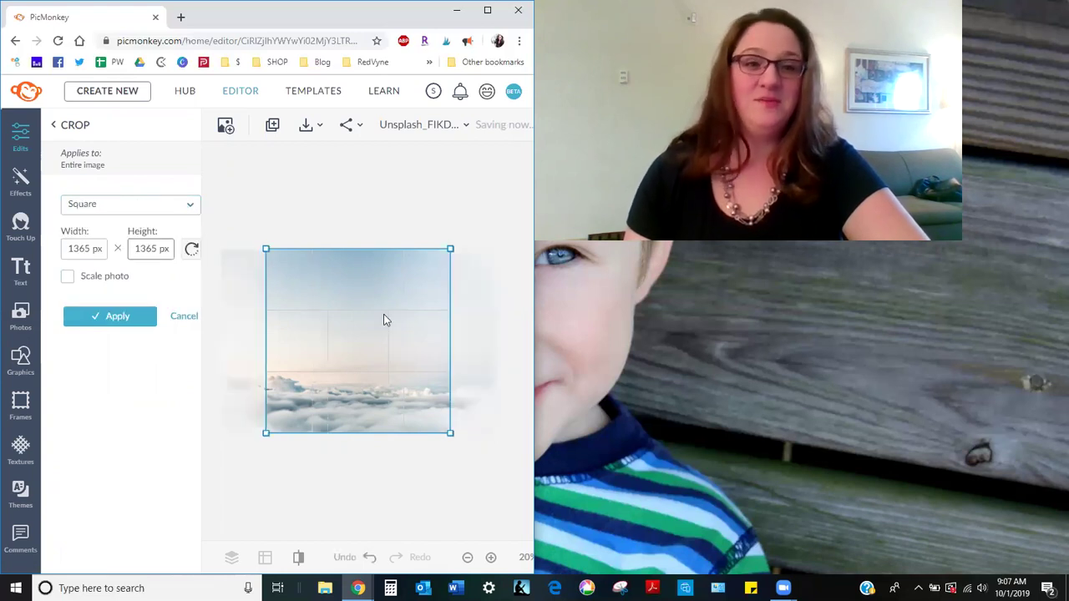
drag(401, 349, 345, 351)
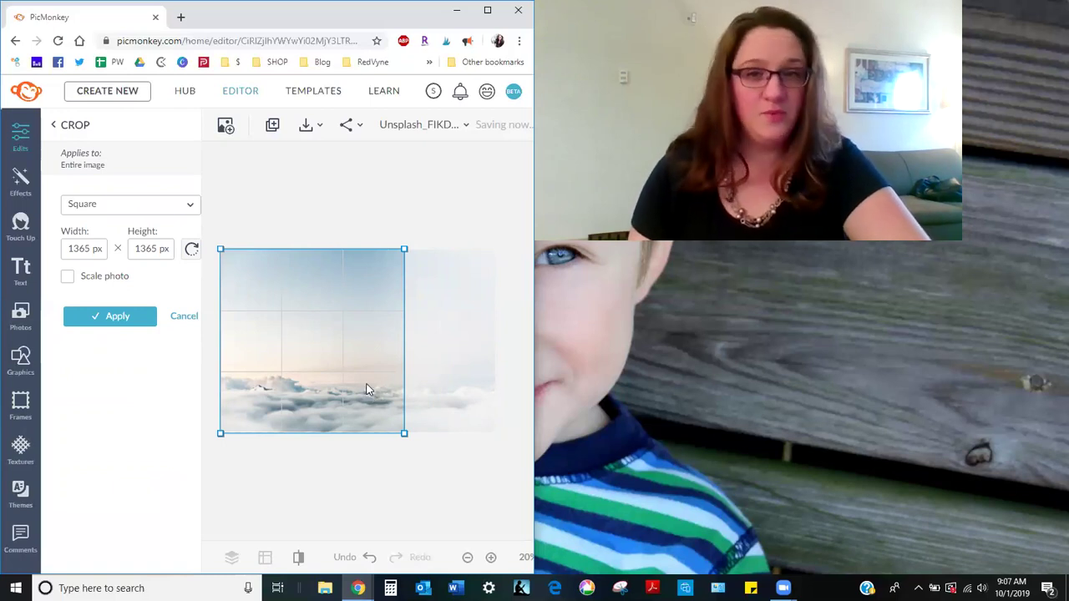
click(117, 317)
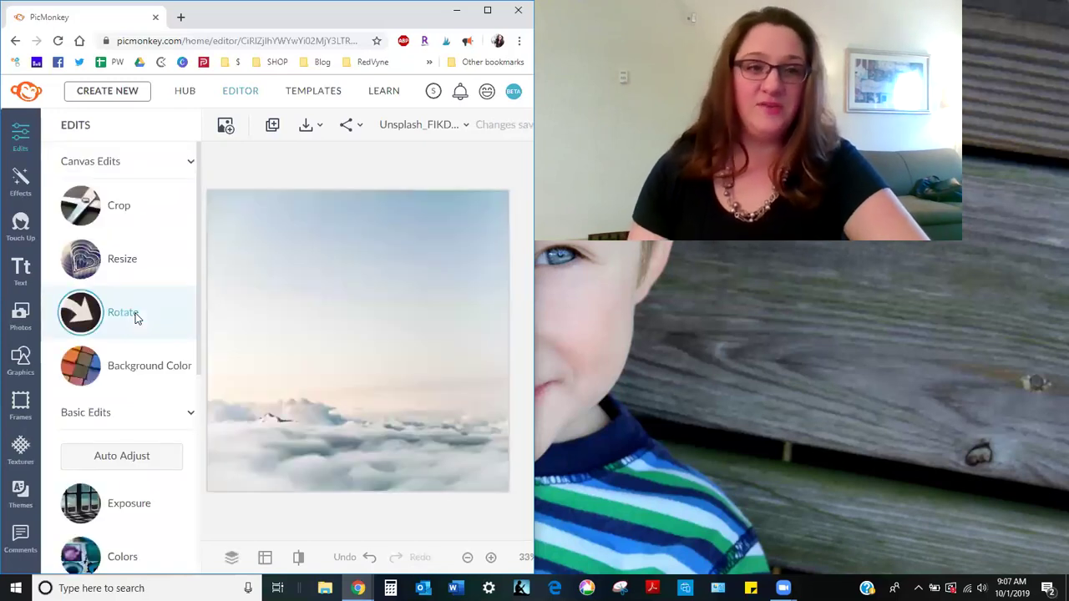
Add a text box reading "The heavens declare the" and move the text settings clear of the canvas
click(25, 269)
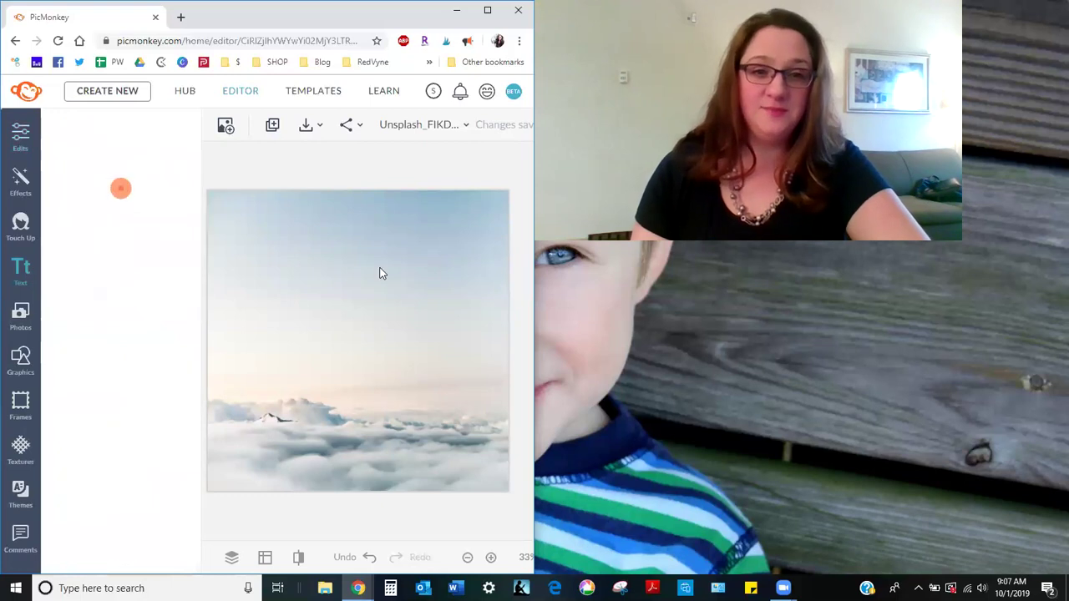
click(131, 176)
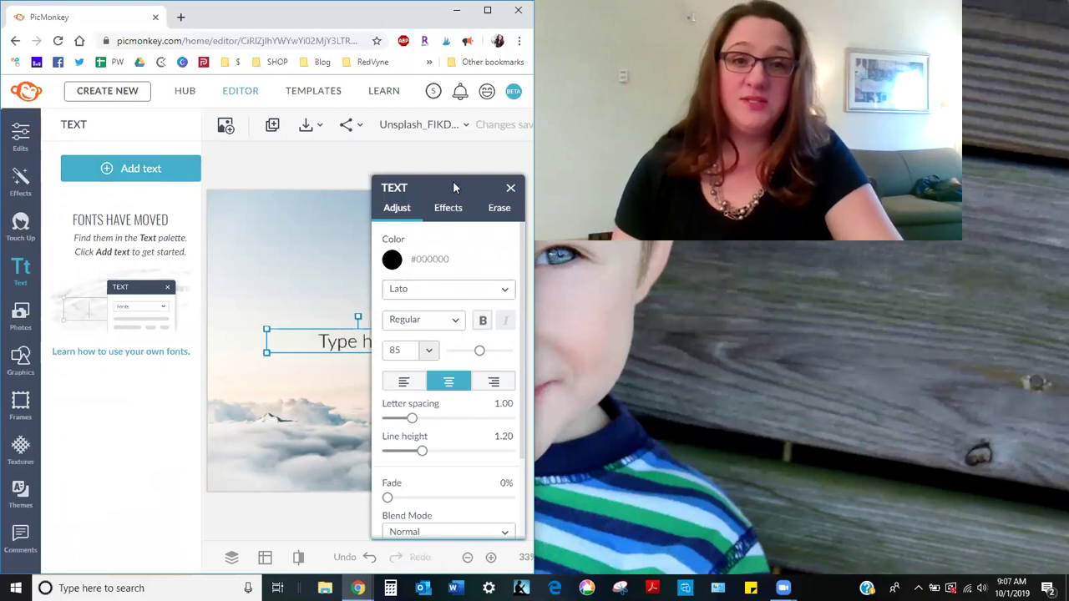
drag(454, 187, 94, 248)
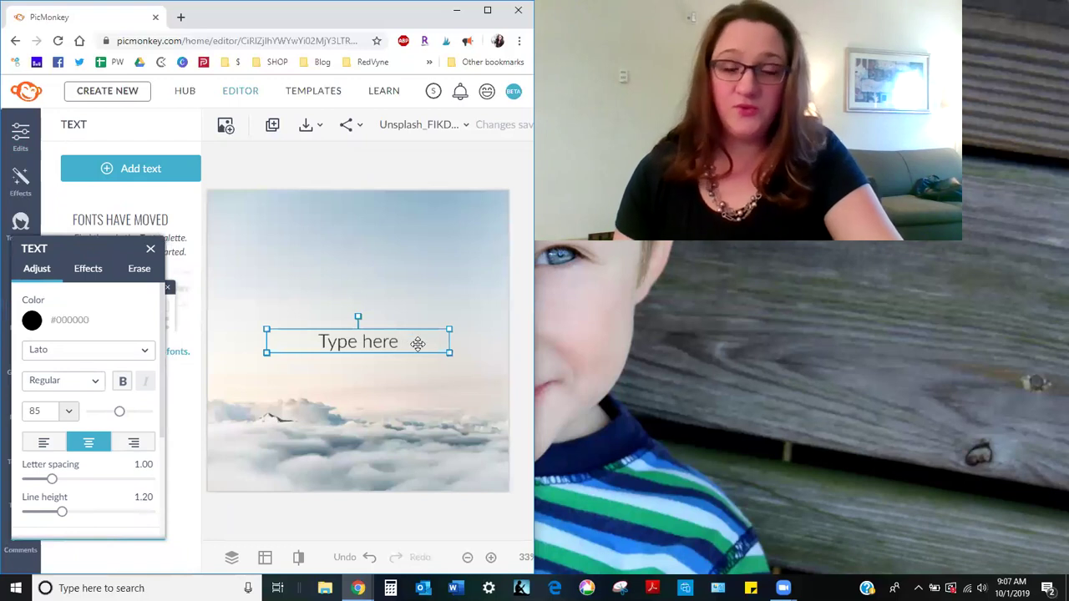
click(416, 346)
text(The heavens declare)
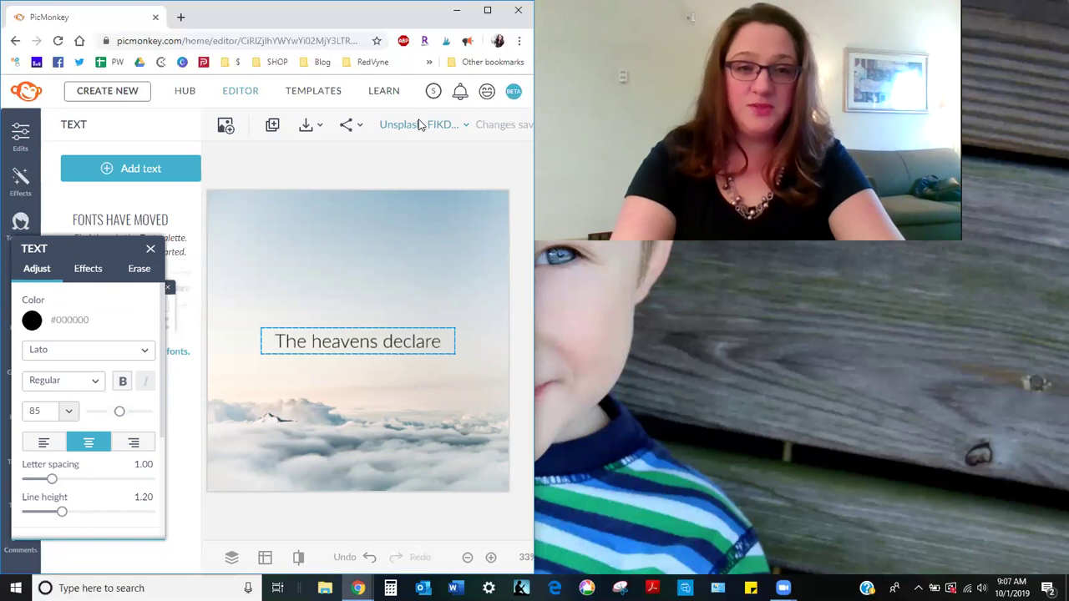
key(Return)
key(BackSpace)
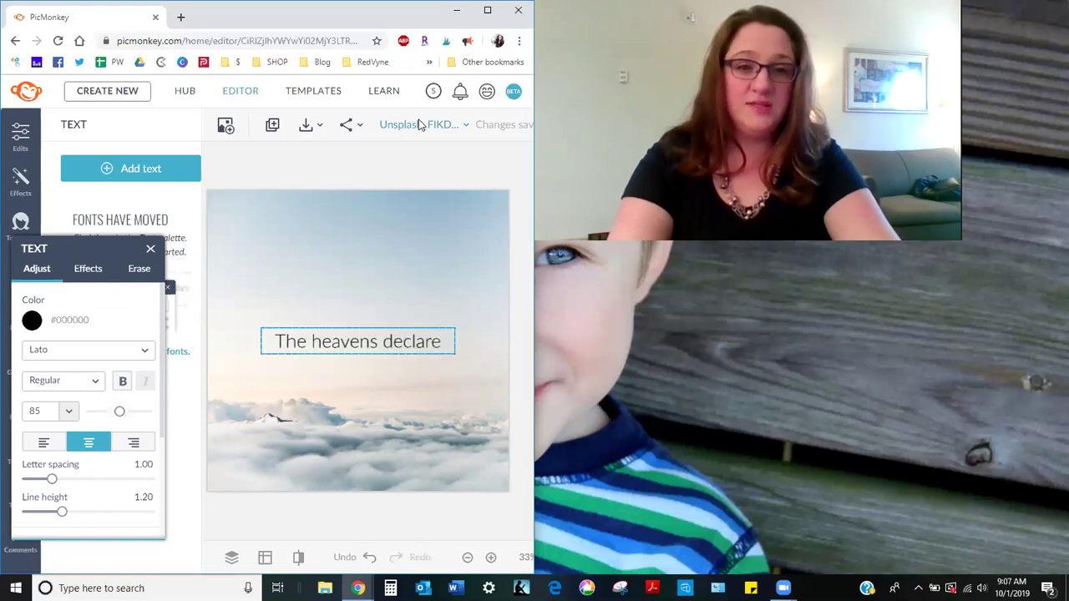
text(the )
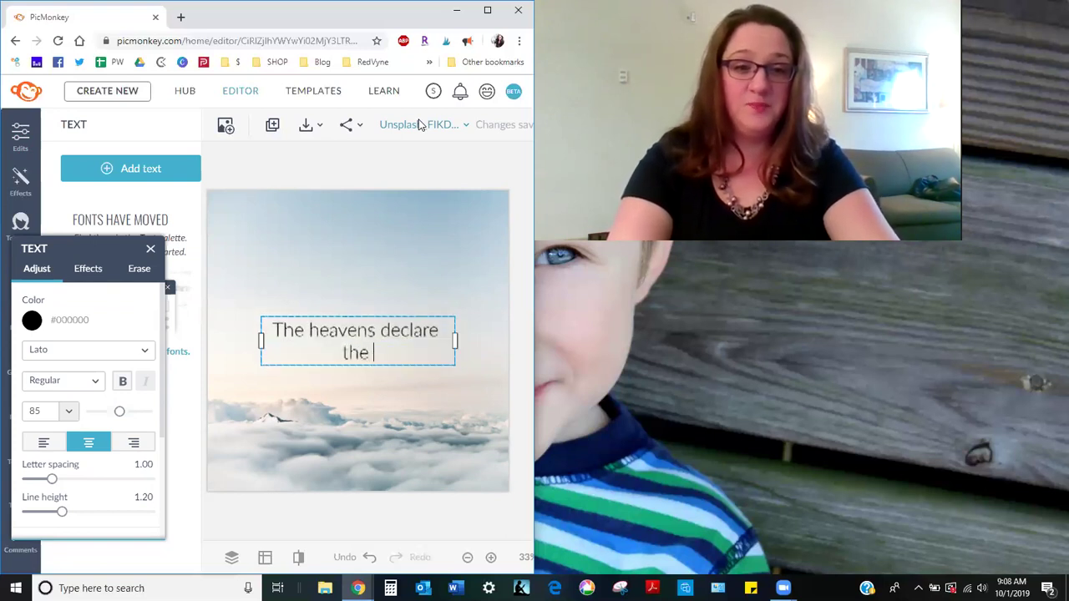
Complete the verse with "glory of God." on its own line in the same text box
text(glory)
key(BackSpace)
key(BackSpace)
key(BackSpace)
key(BackSpace)
key(BackSpace)
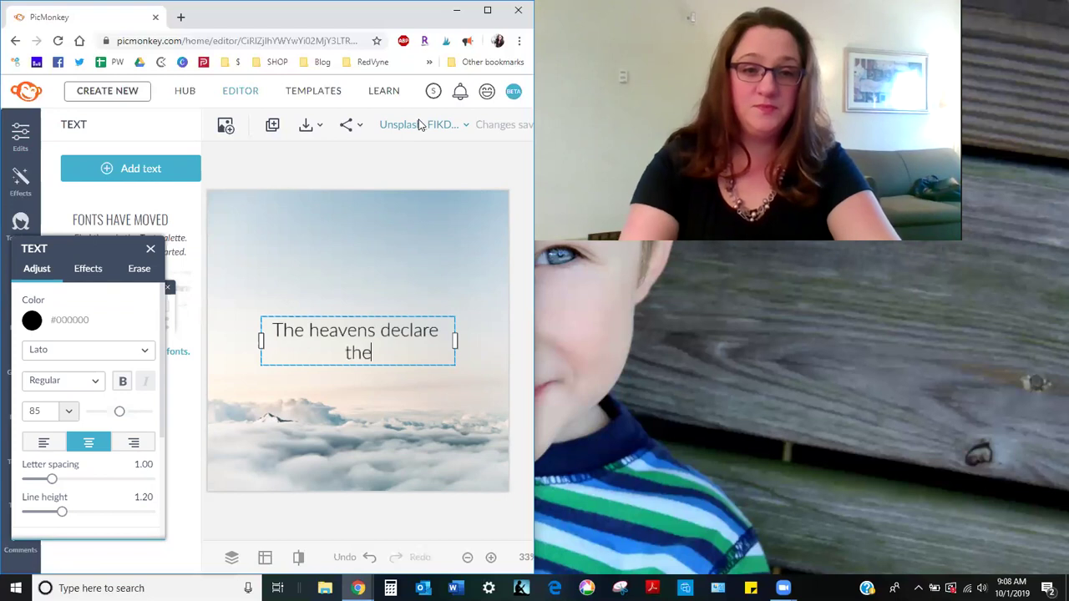
key(Return)
text(glory)
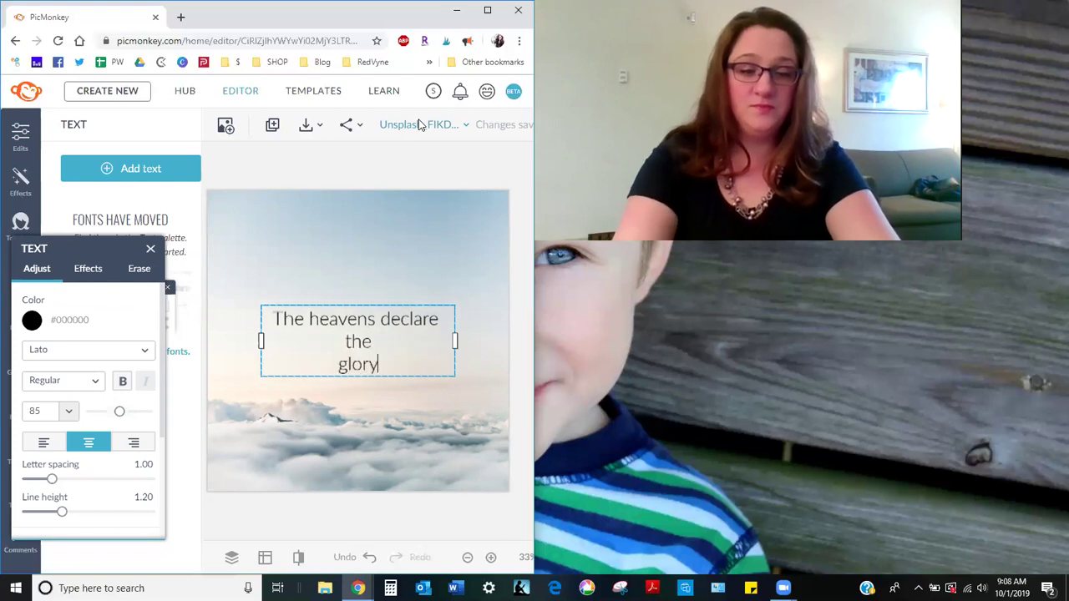
text( f .)
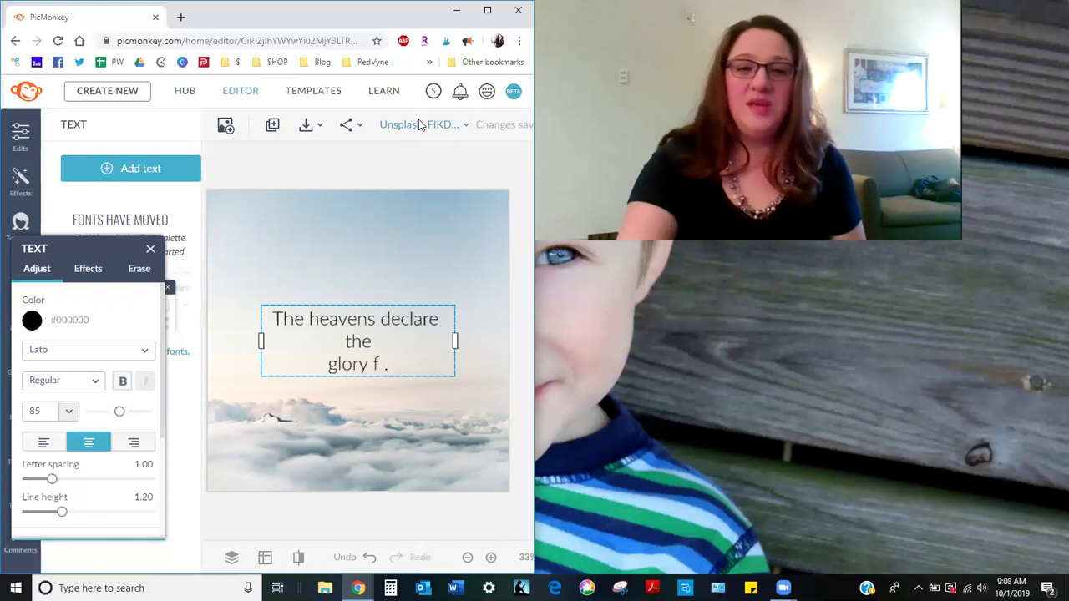
key(BackSpace)
key(BackSpace)
key(BackSpace)
key(BackSpace)
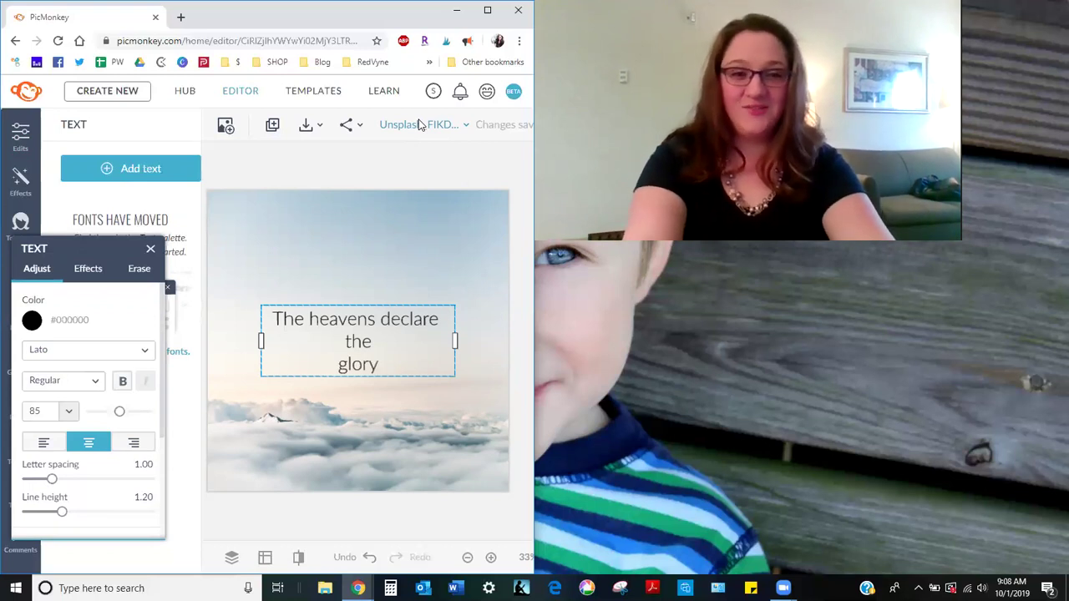
text(of )
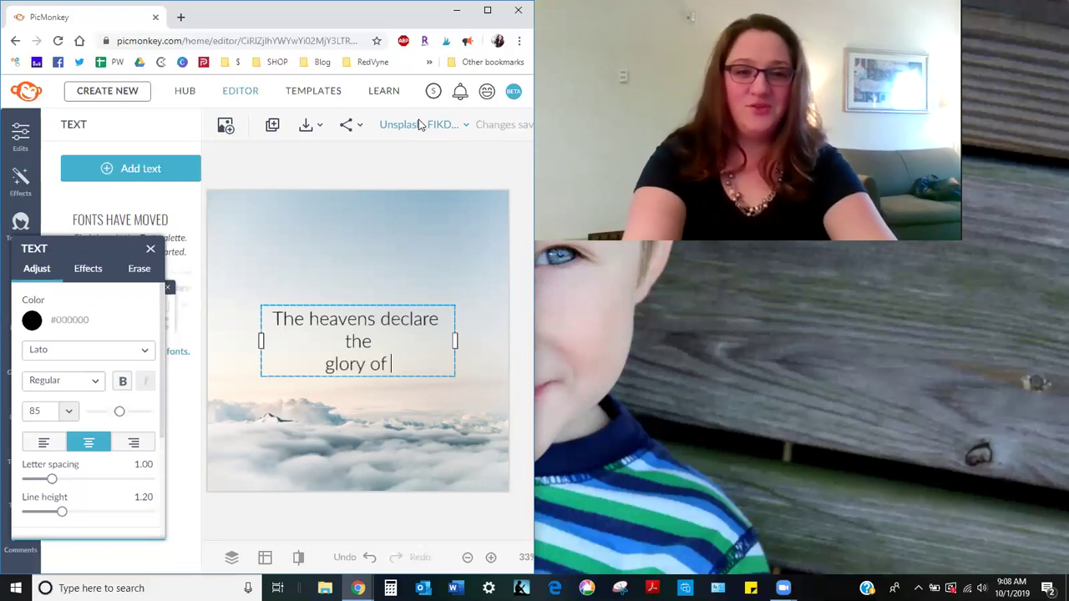
text(God.)
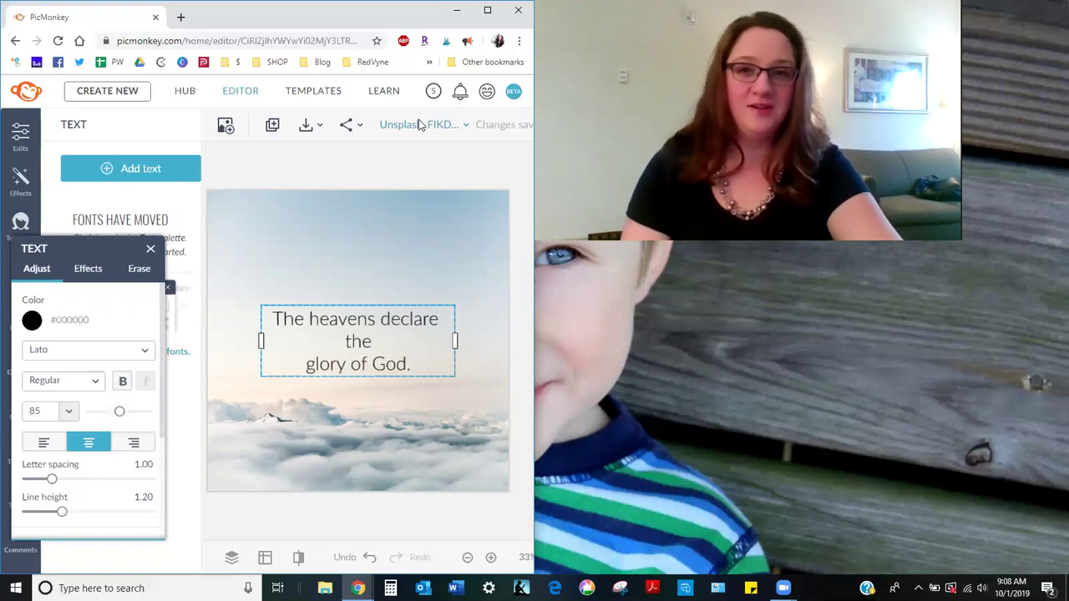
Change the font of the words "glory of God." to Great Vibes
drag(422, 364, 293, 365)
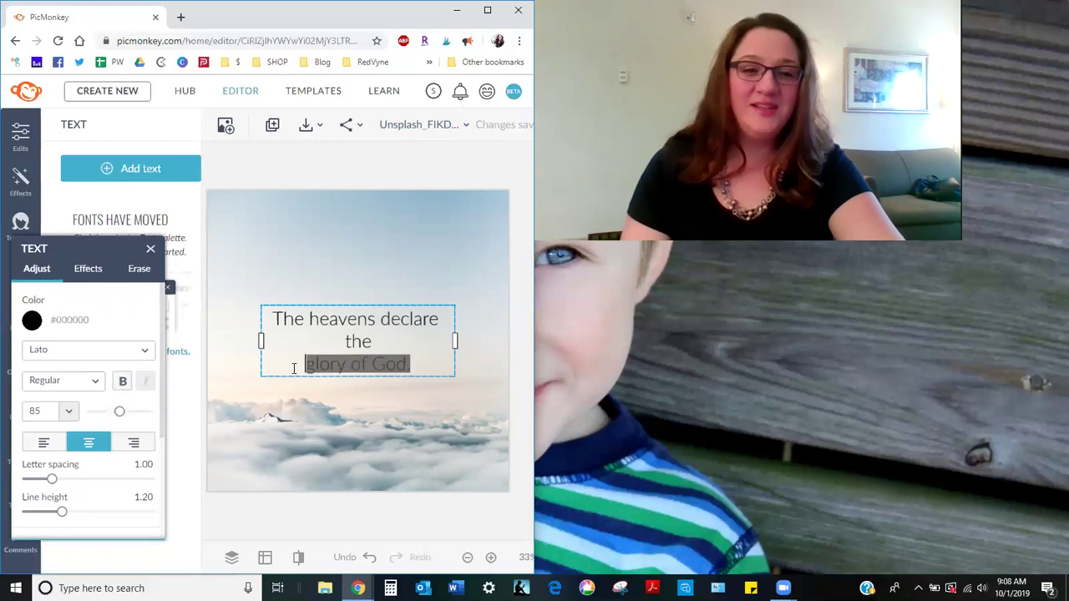
click(72, 354)
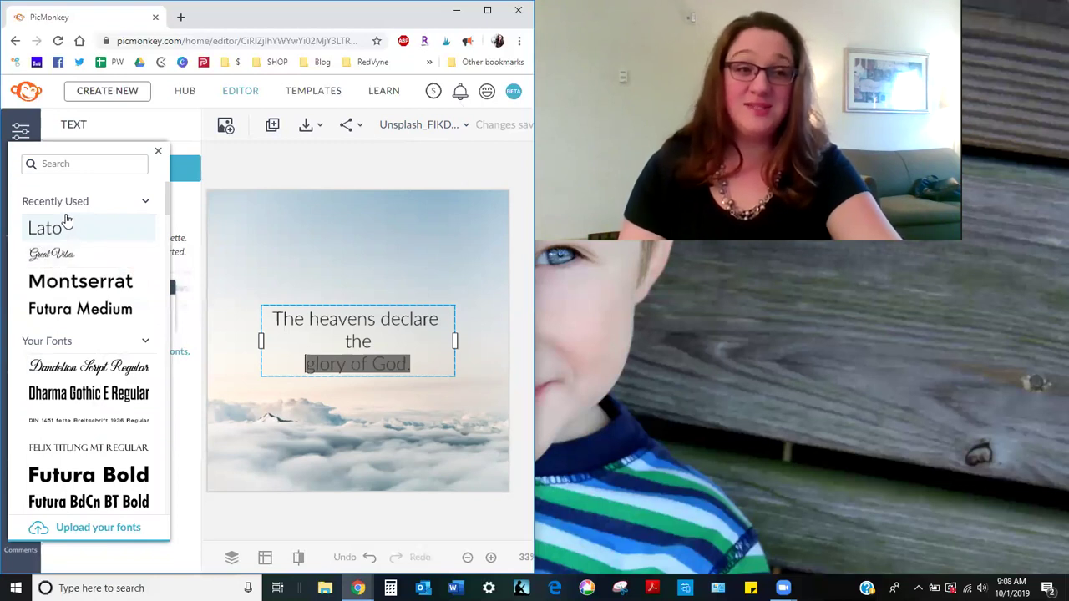
click(65, 260)
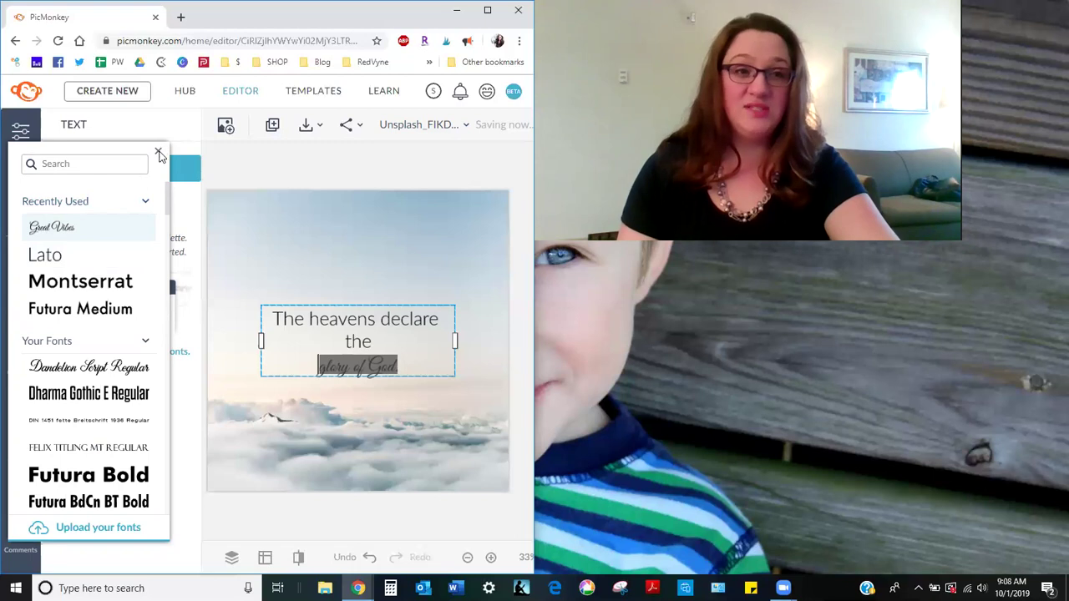
click(234, 160)
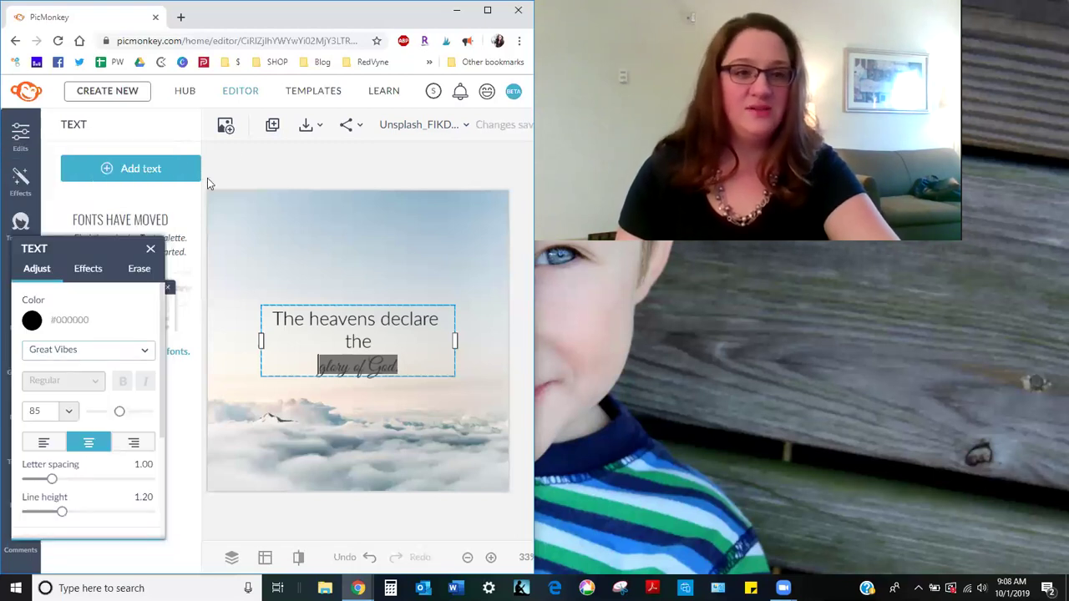
Set the size of "glory of God." to 200 and widen the text box to the photo's right edge so the verse fits on two lines
click(69, 411)
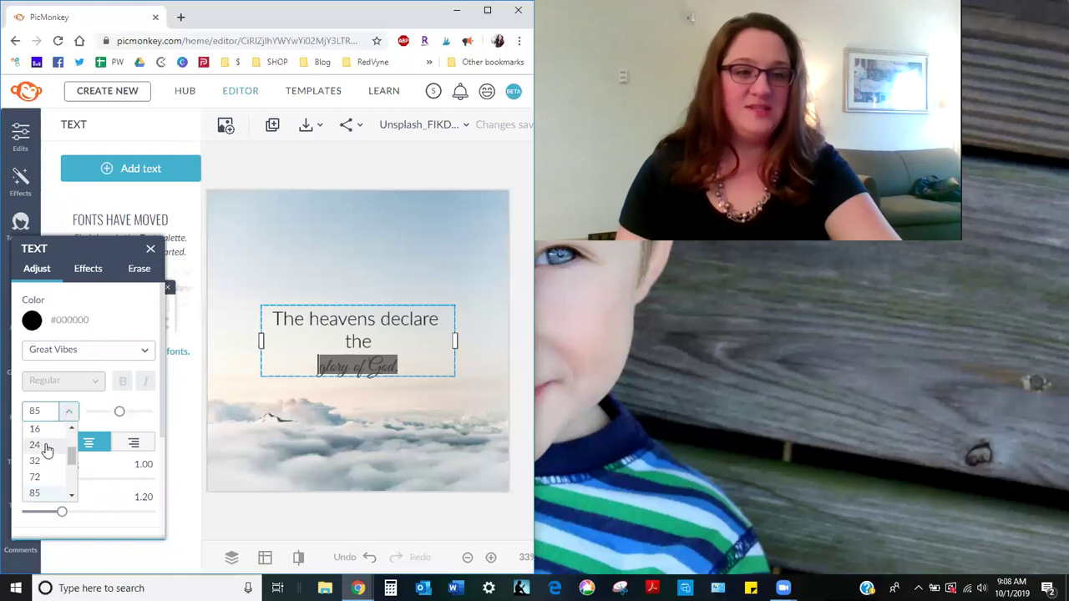
click(48, 411)
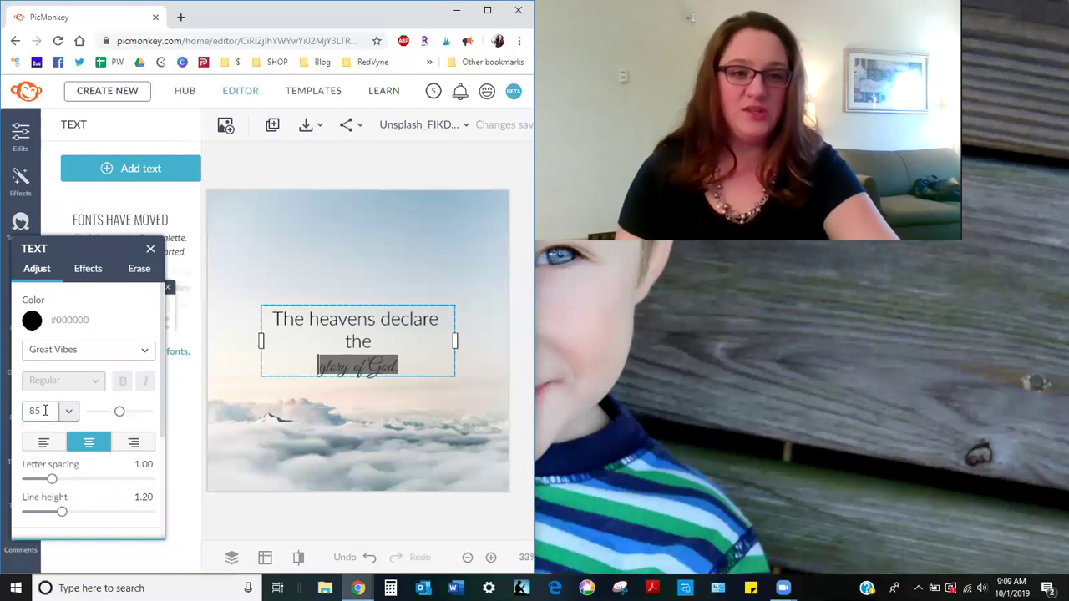
drag(46, 411, 13, 410)
key(BackSpace)
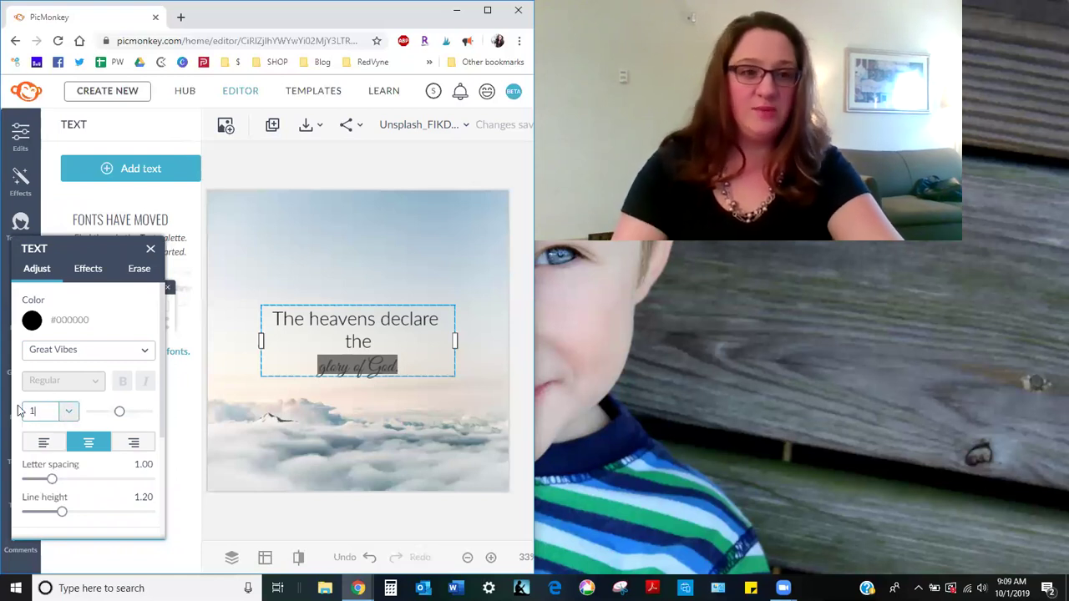
text(200)
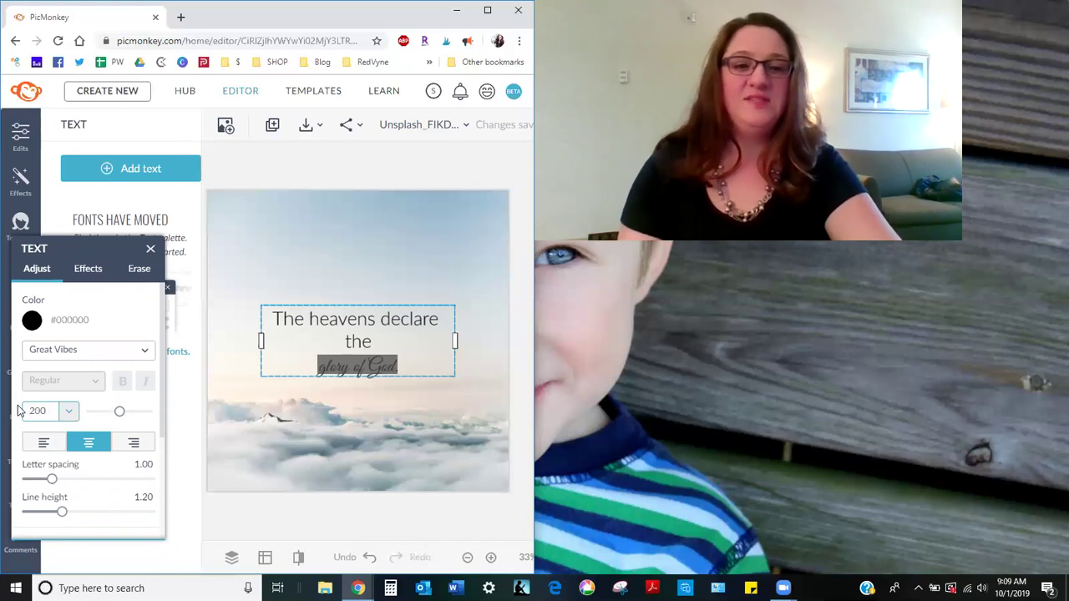
key(Return)
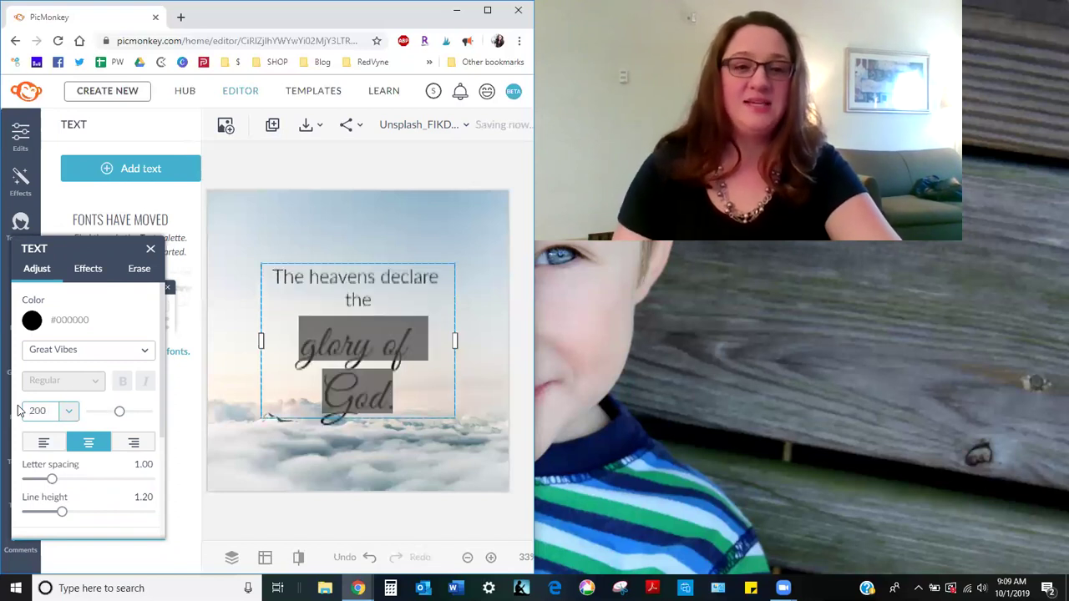
drag(457, 342, 511, 337)
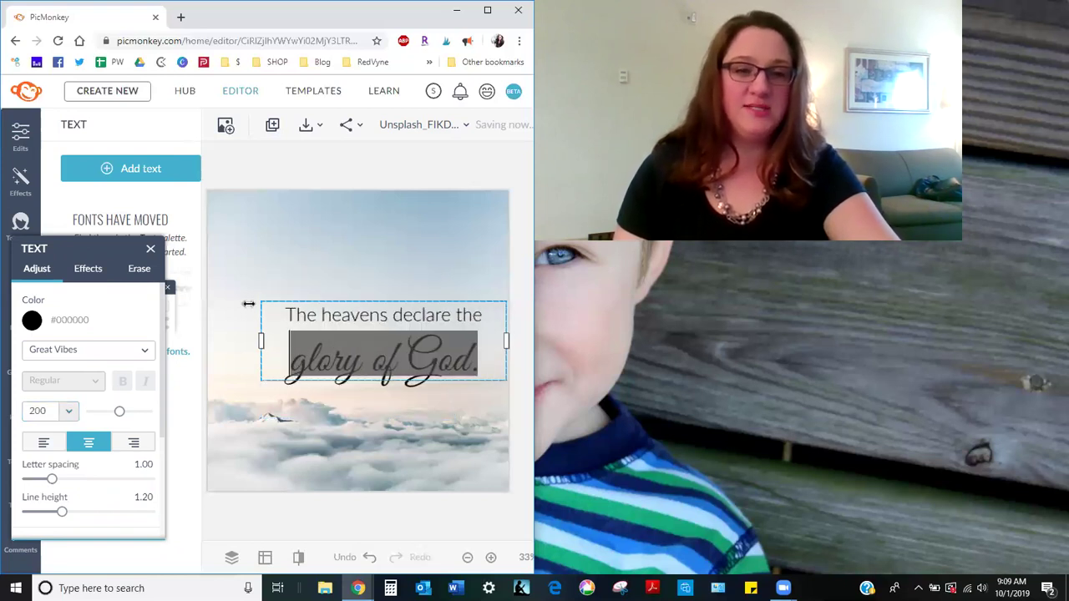
Enlarge the verse text box so that it spans the full width of the photo
click(151, 249)
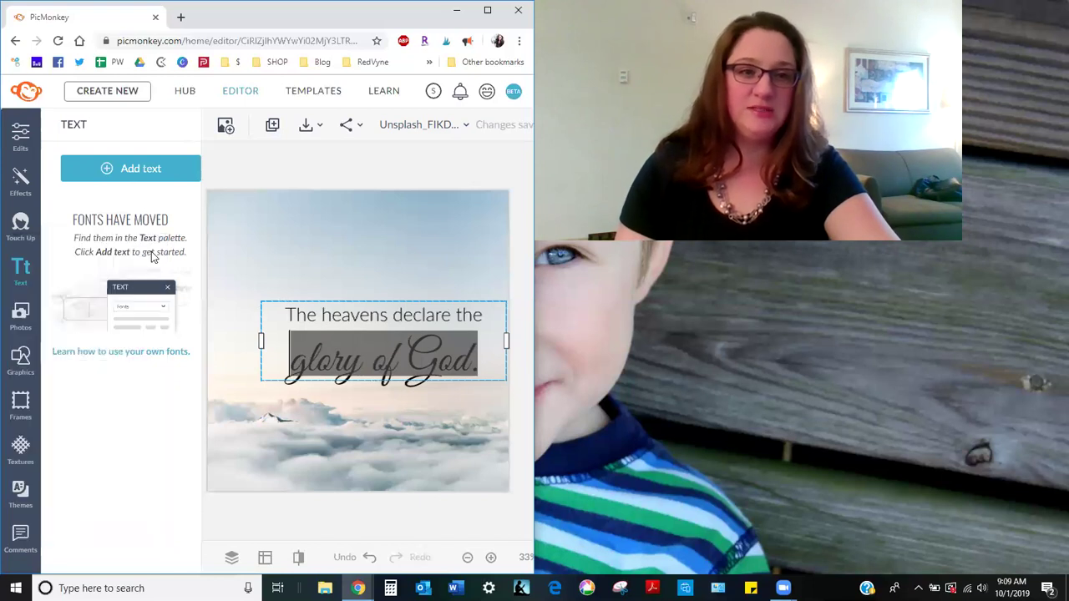
click(268, 309)
drag(258, 301, 203, 267)
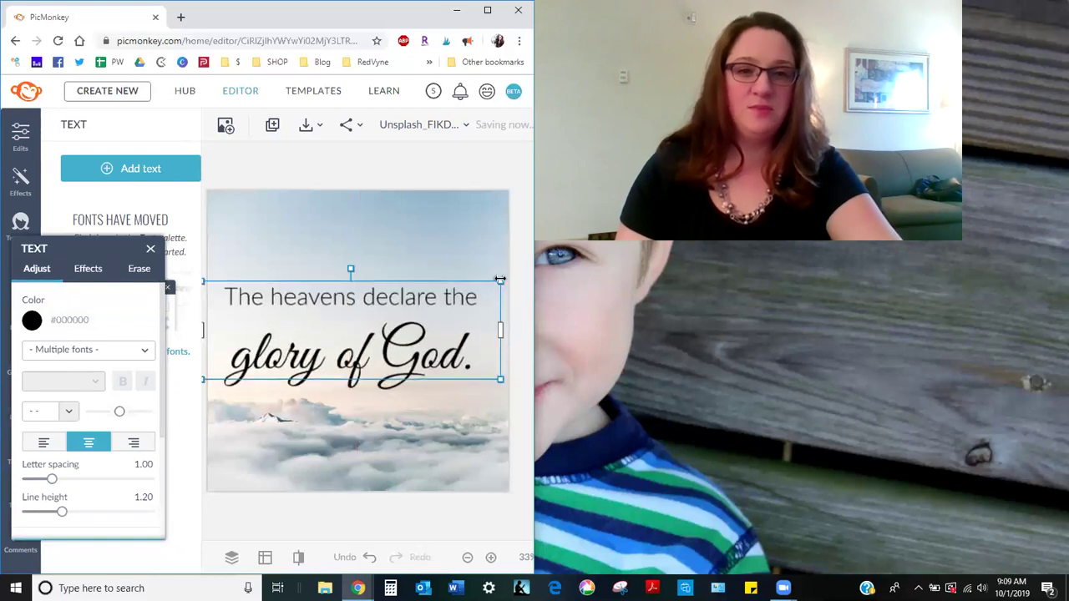
drag(516, 278, 518, 274)
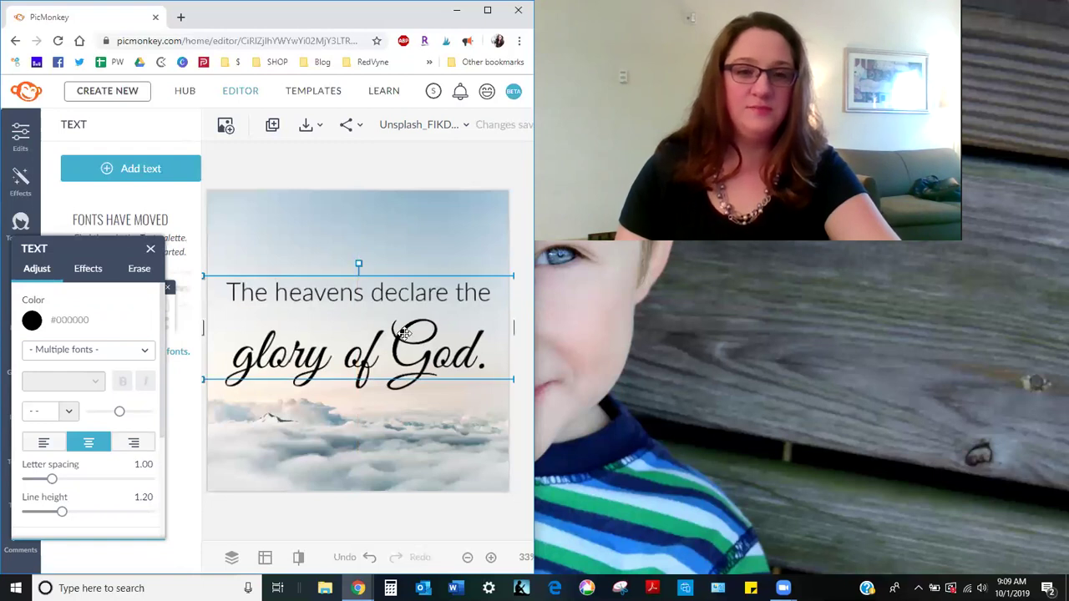
Set the color of the words "glory of God." to the recently used blue #3d3bae
click(403, 333)
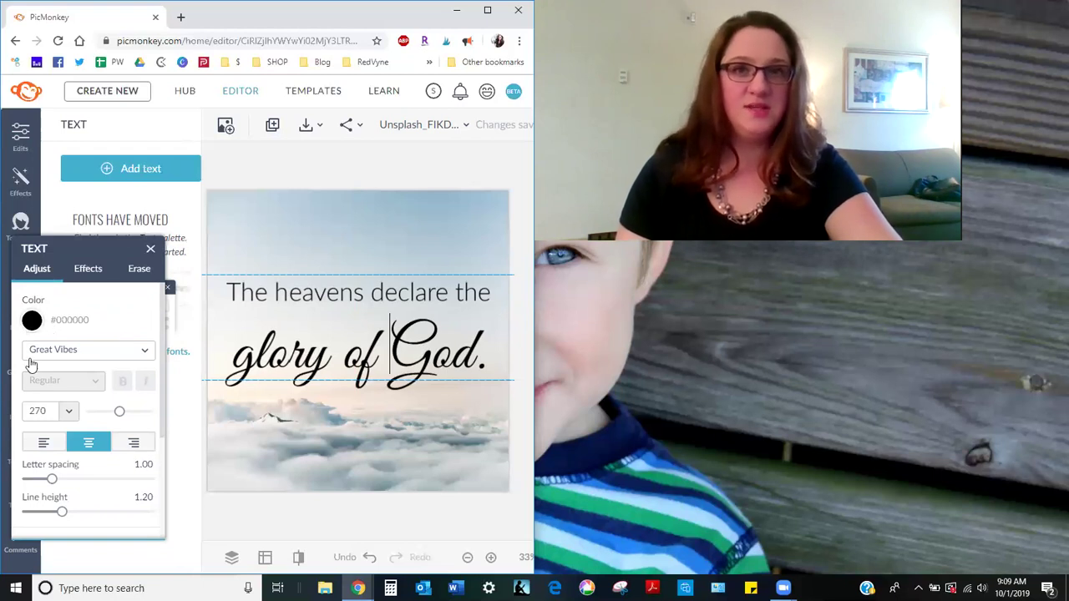
click(32, 321)
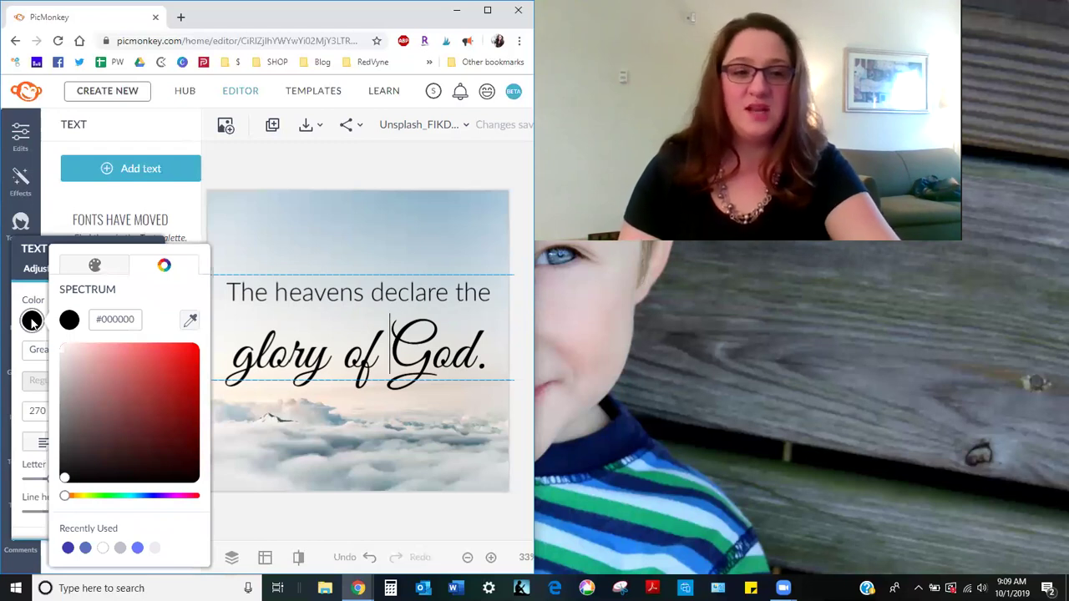
click(69, 549)
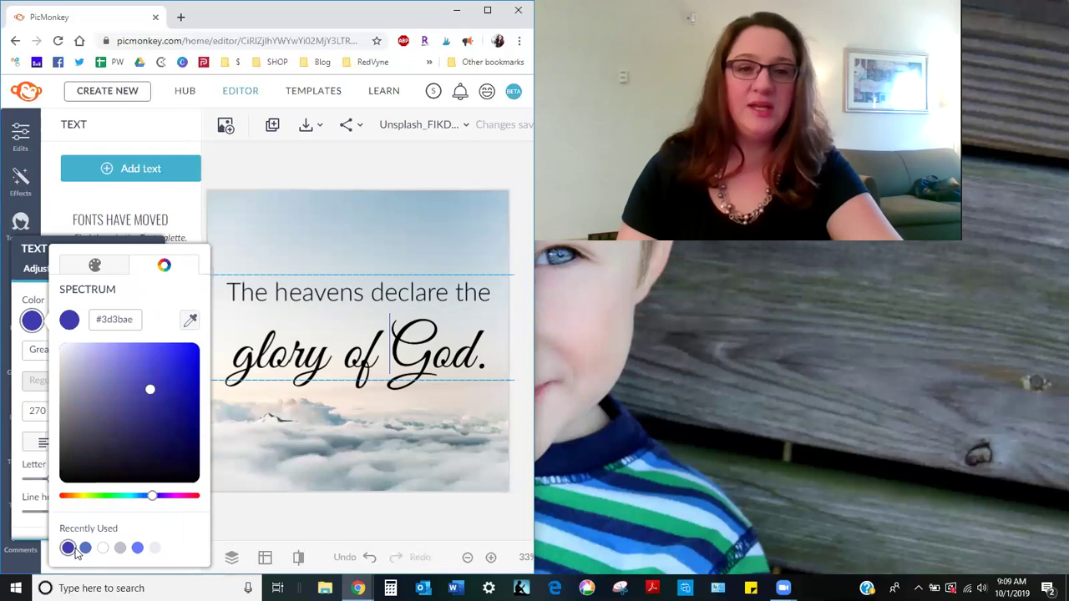
click(496, 358)
drag(497, 358, 32, 317)
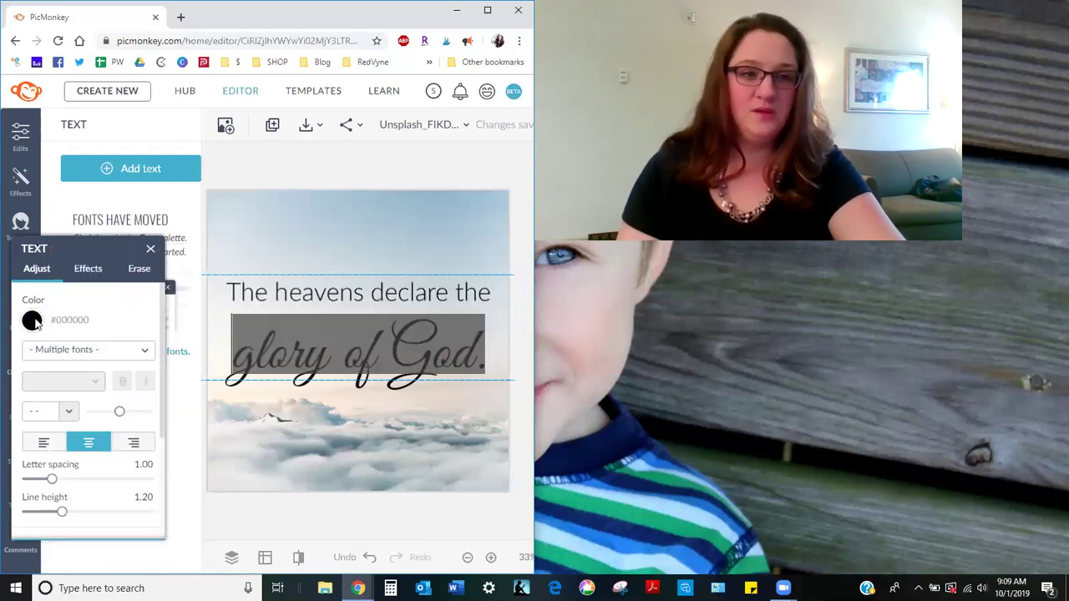
click(33, 322)
click(68, 549)
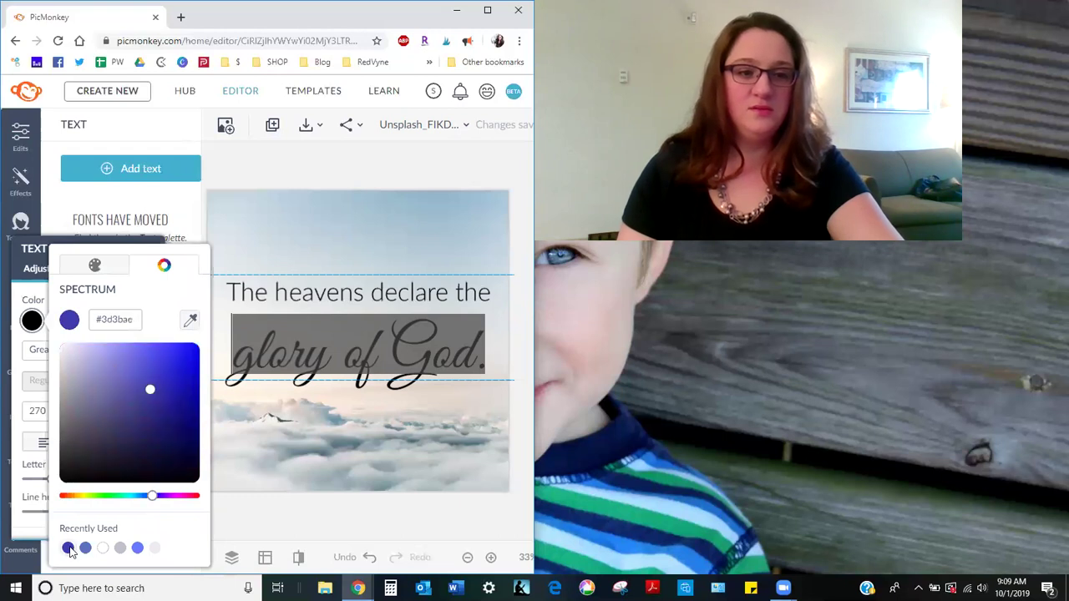
Apply the blue #3d3bae to the whole verse, including "The heavens declare the"
click(495, 292)
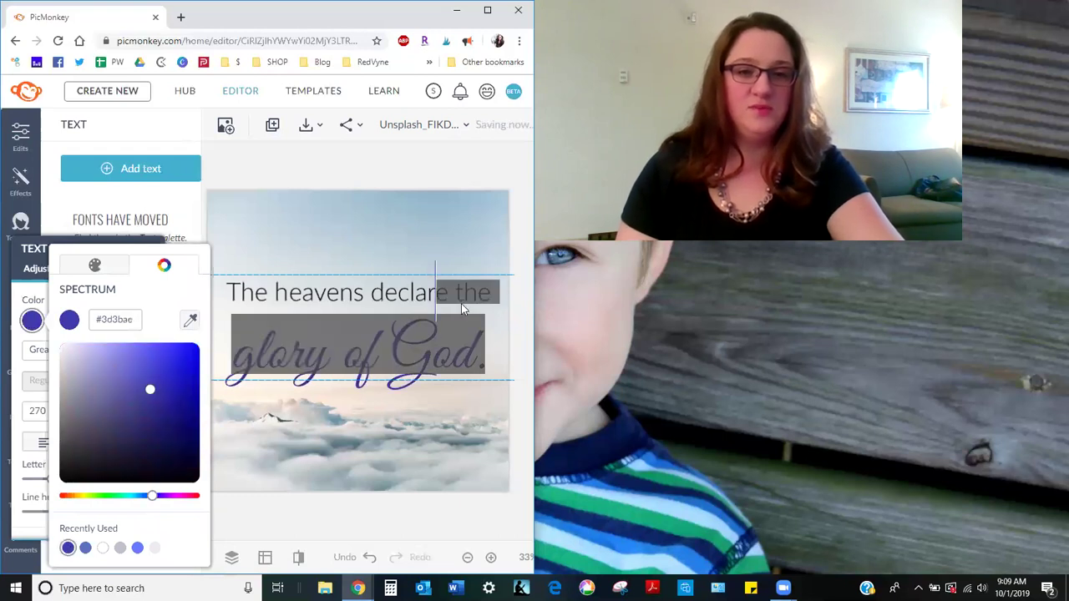
drag(487, 349, 224, 281)
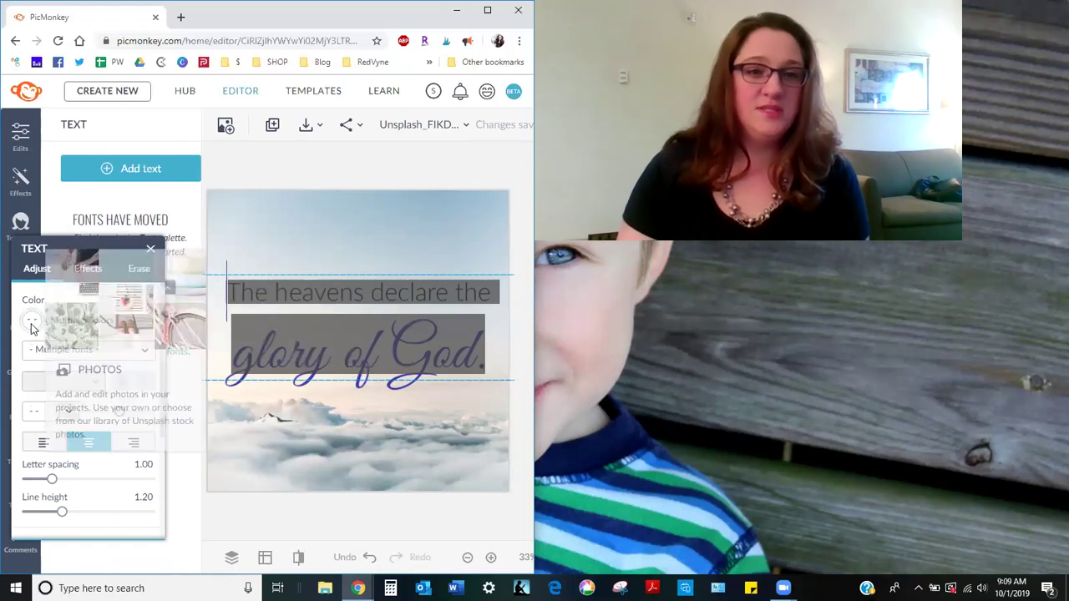
click(31, 324)
click(68, 548)
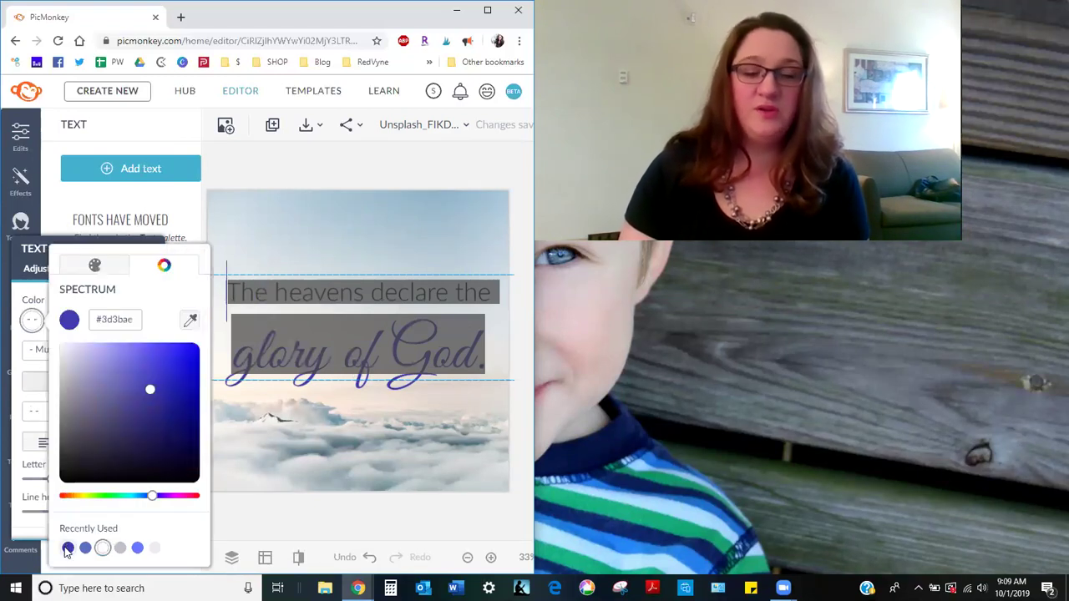
click(369, 240)
key(Escape)
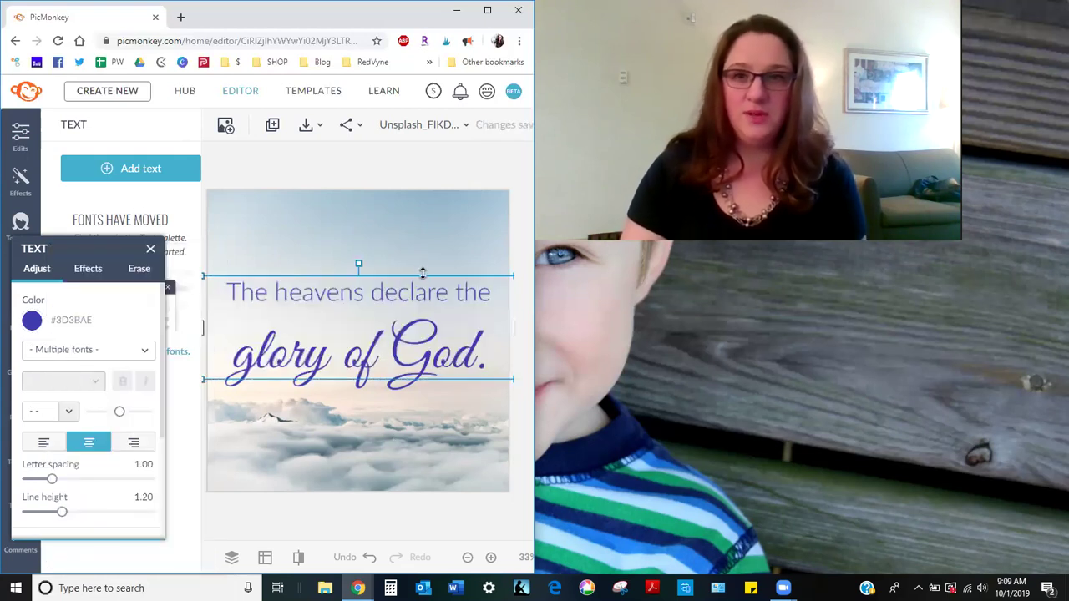
Move the verse slightly higher on the photo and deselect it
click(450, 432)
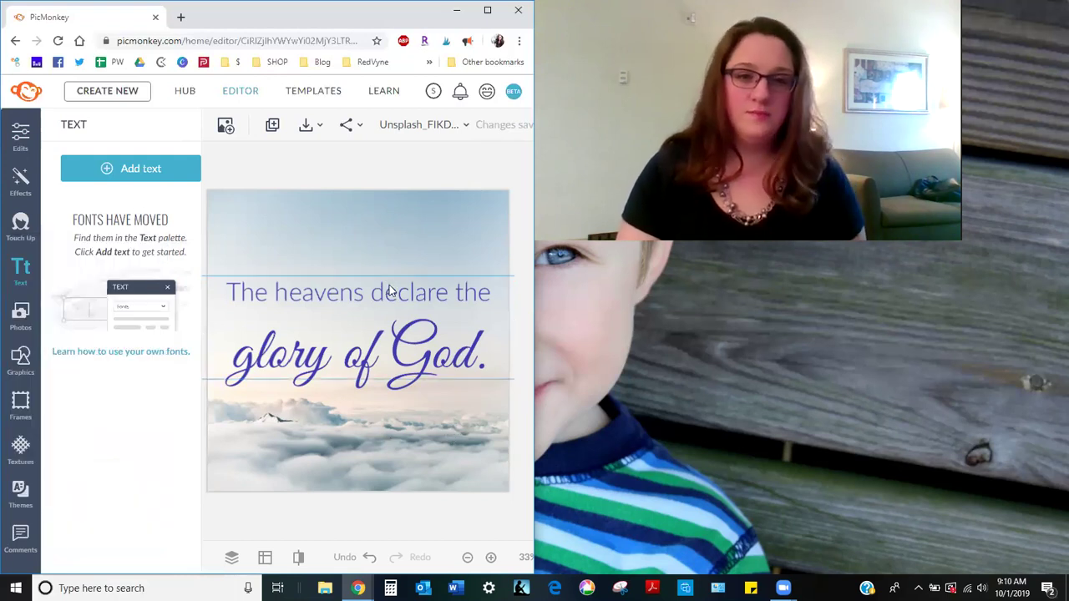
drag(389, 285, 390, 256)
click(408, 403)
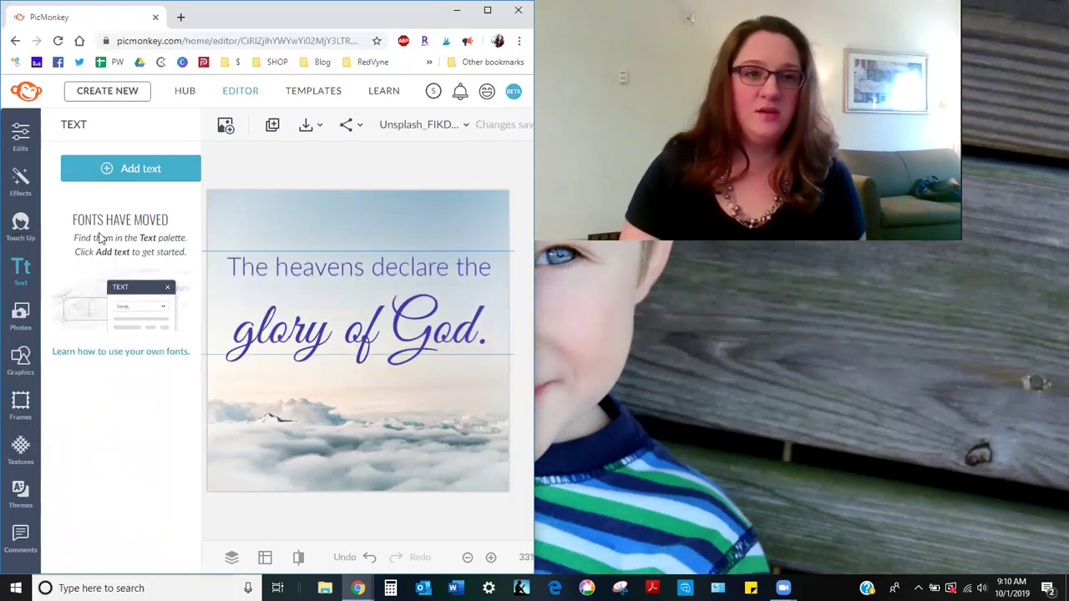
Add a text box reading "Psalm 19:1" and center it below the verse
click(138, 170)
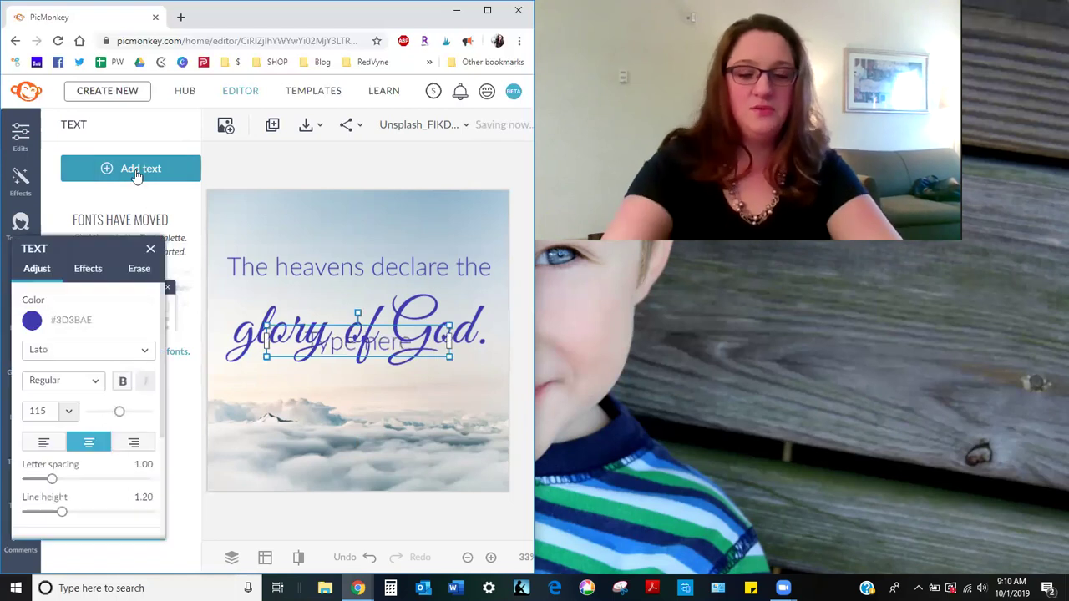
text(Psalm)
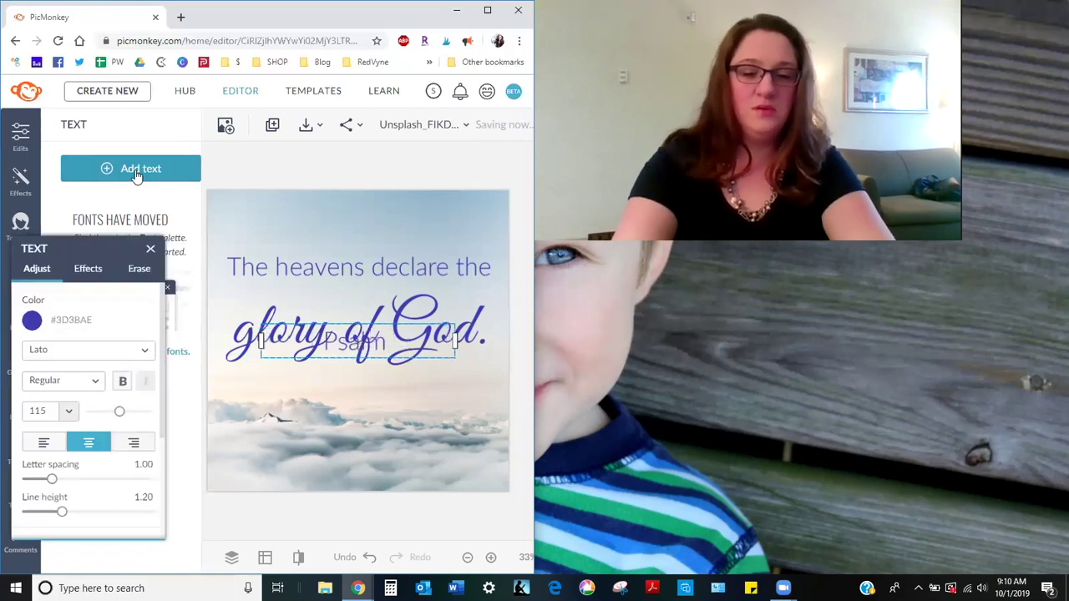
text( 19:1)
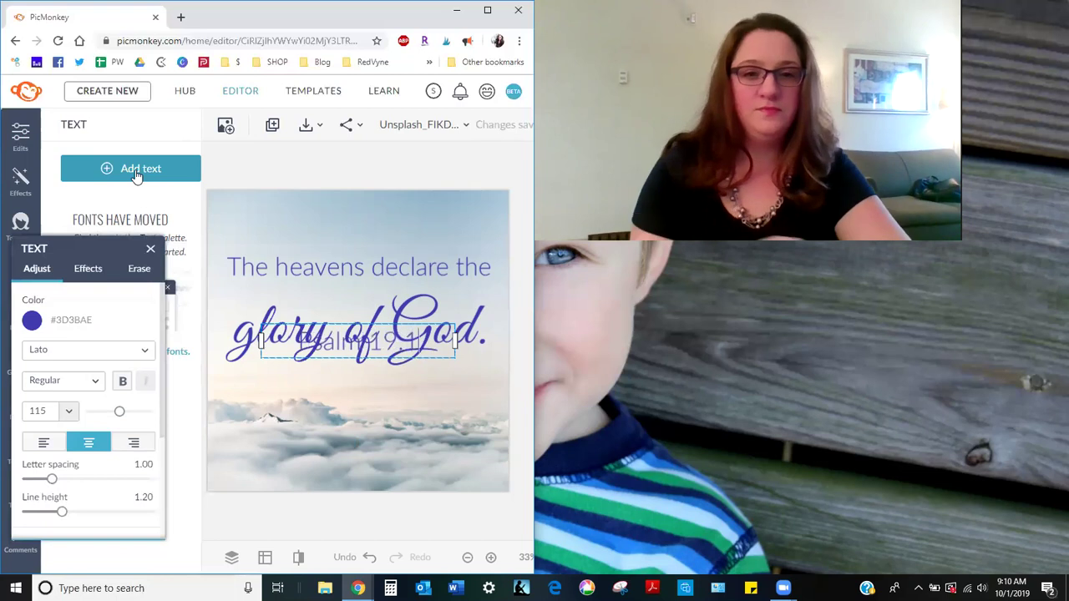
click(68, 411)
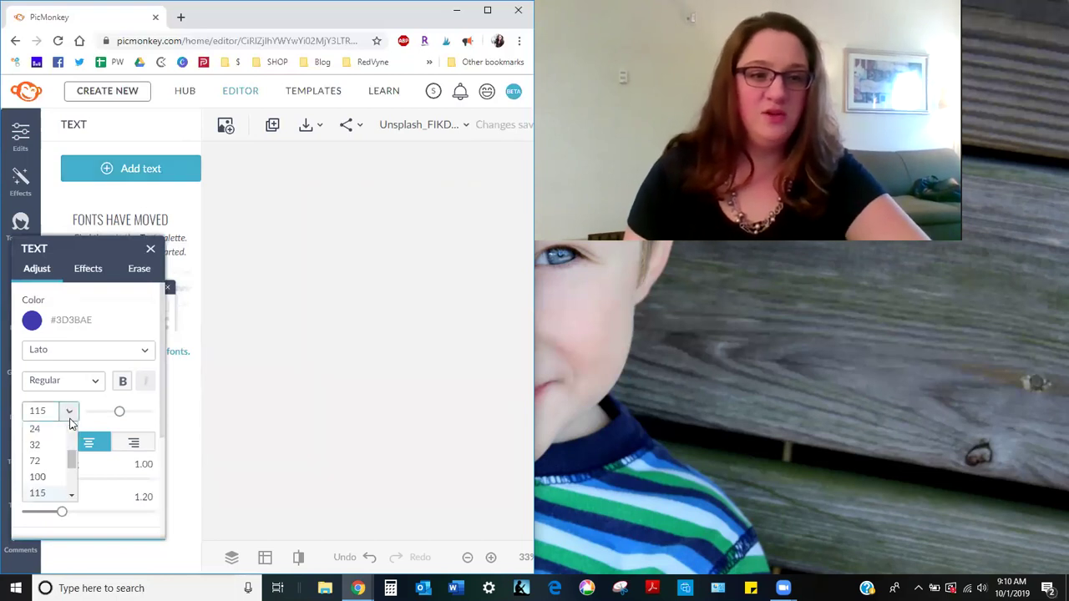
click(47, 461)
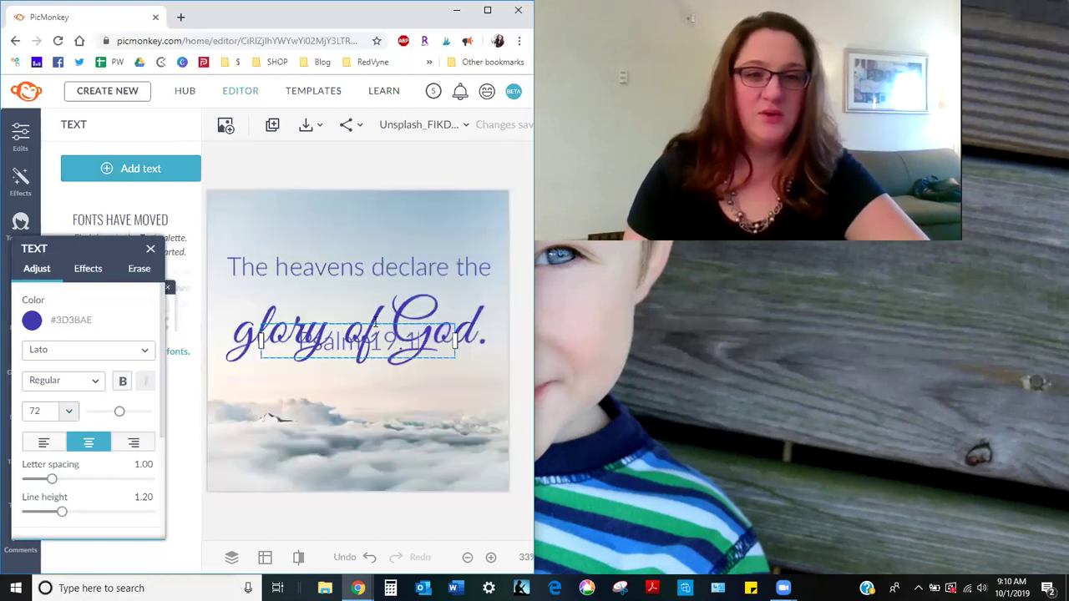
click(390, 342)
drag(389, 340, 385, 392)
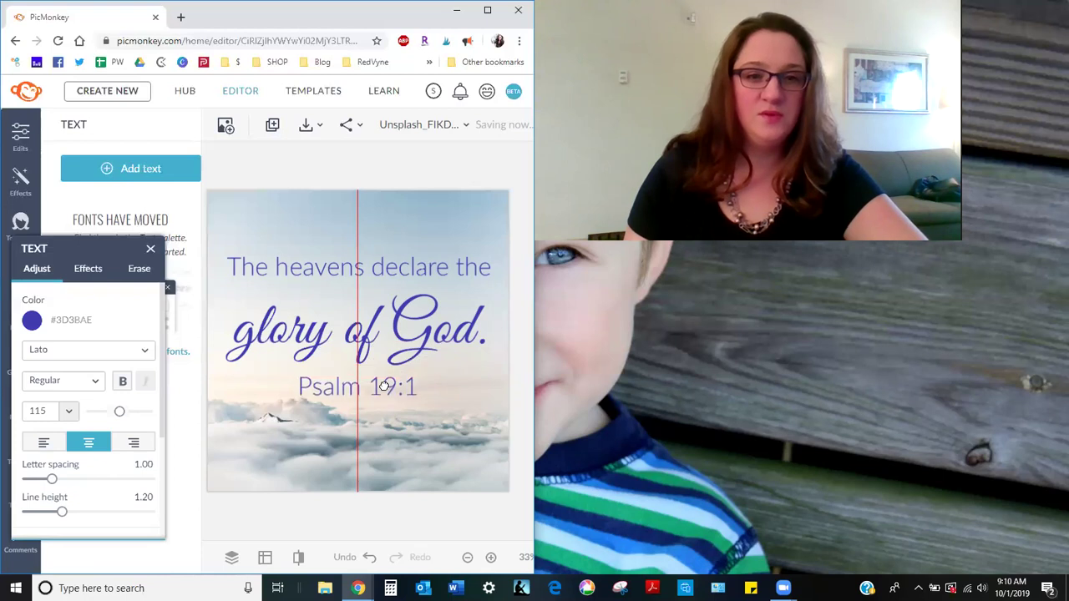
Set the size of "Psalm 19:1" to 100 and nudge both the verse and the reference slightly up
click(70, 408)
click(51, 473)
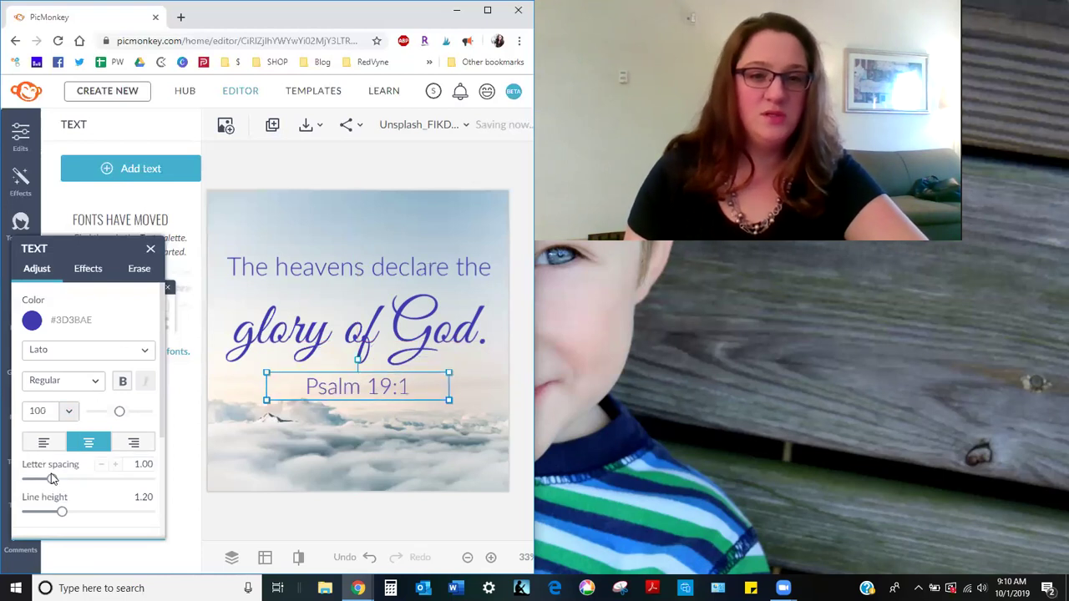
click(347, 448)
drag(378, 289, 379, 278)
drag(393, 382, 394, 374)
click(390, 420)
Add another text box reading "facebook.com/beautifulmessyfaith"
click(153, 170)
click(415, 343)
text(facebook)
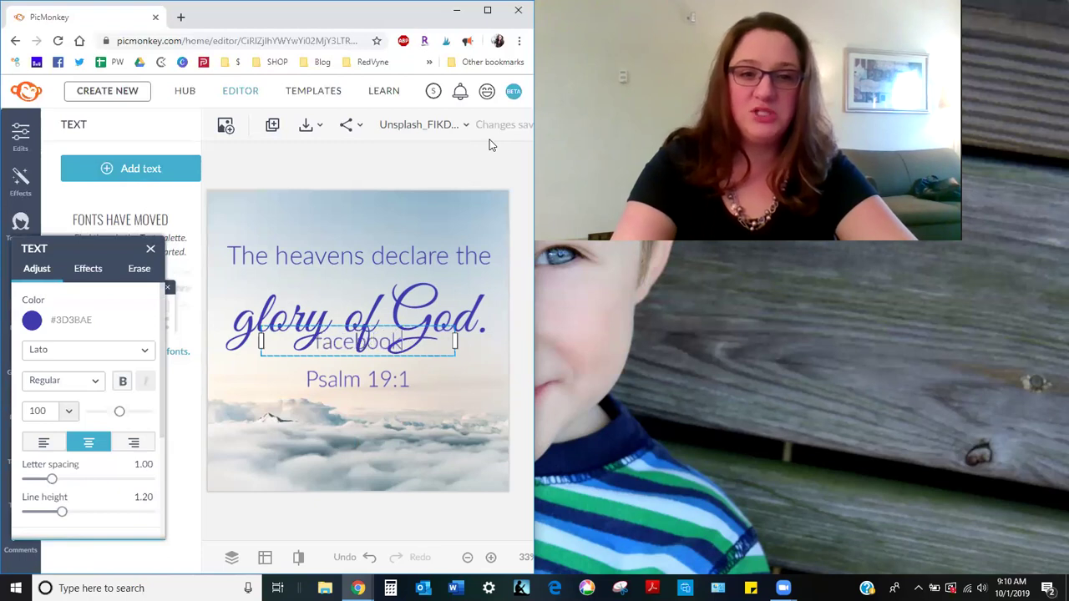
text(.)
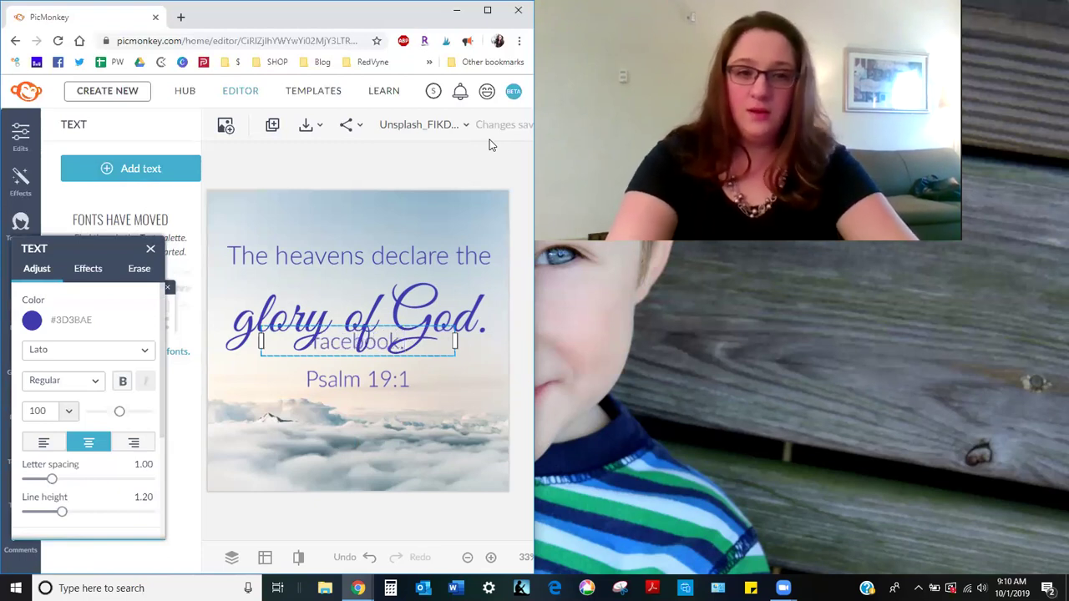
text(com/b)
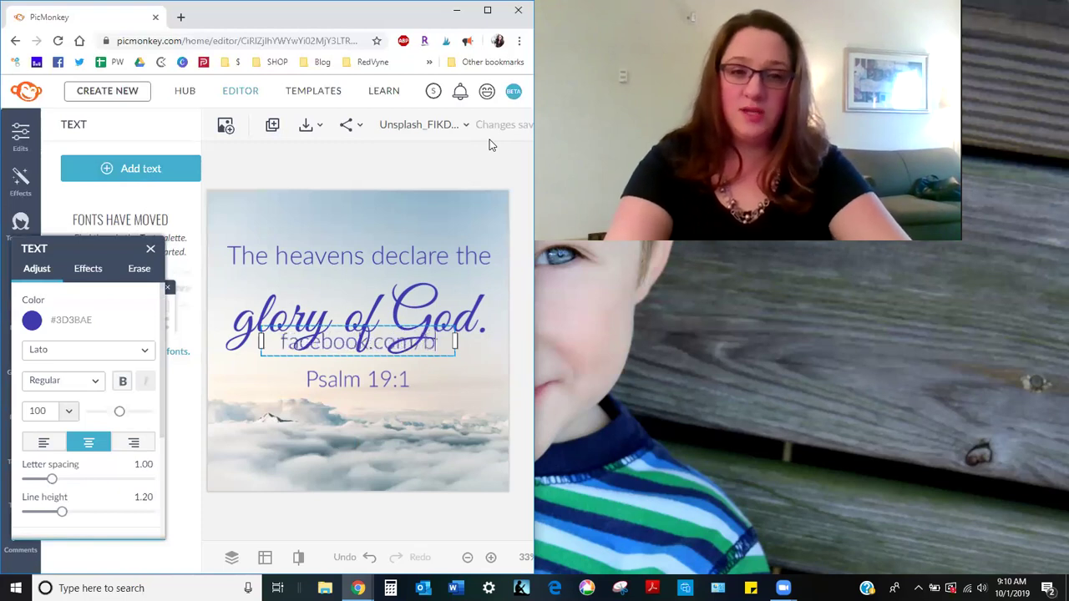
text(eautif)
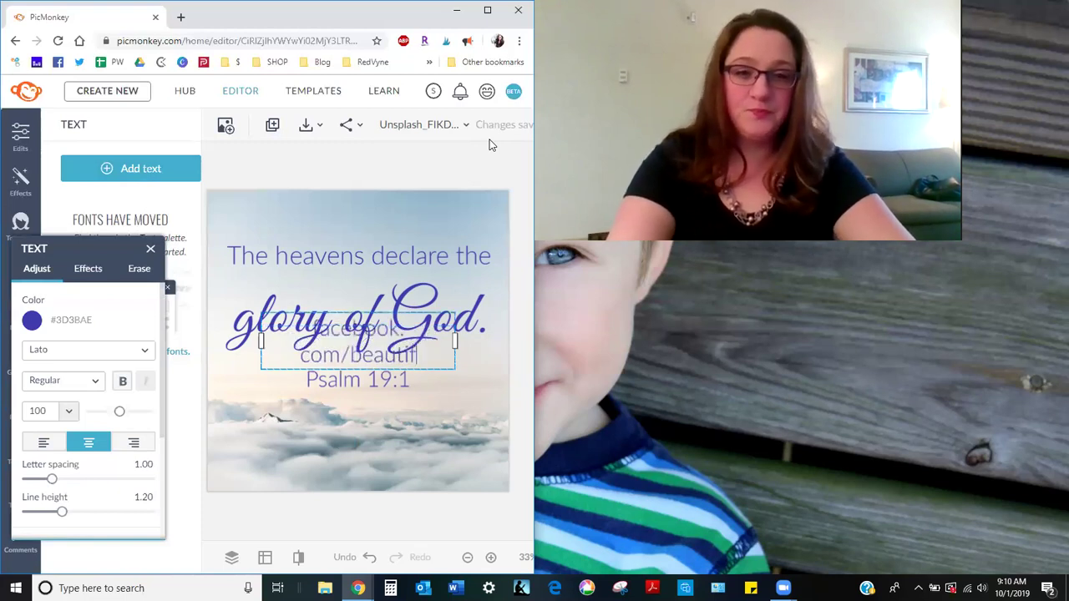
text(ulme)
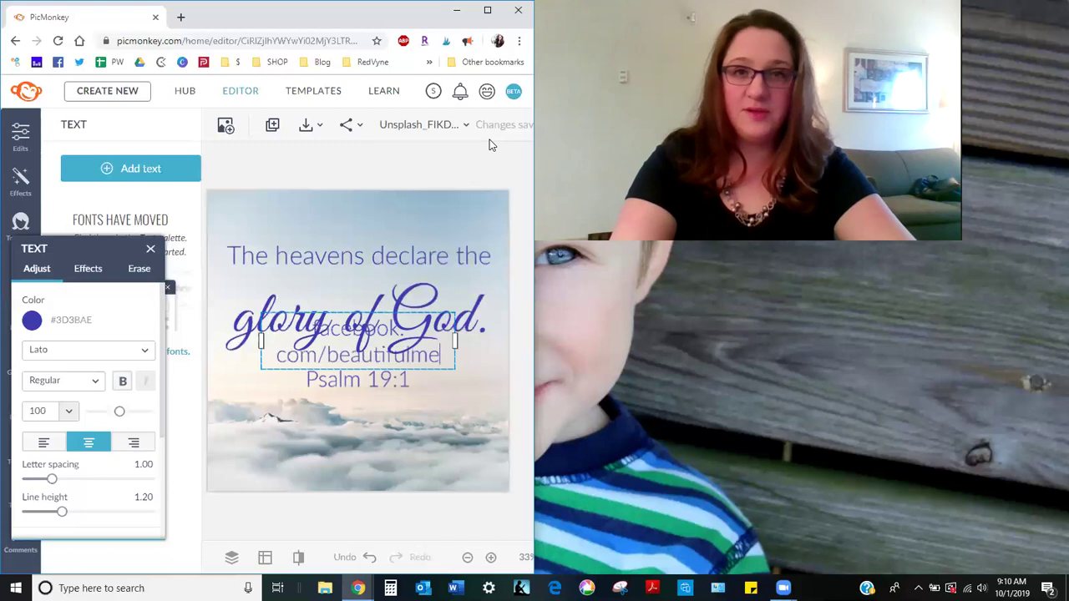
text(ssyfaith)
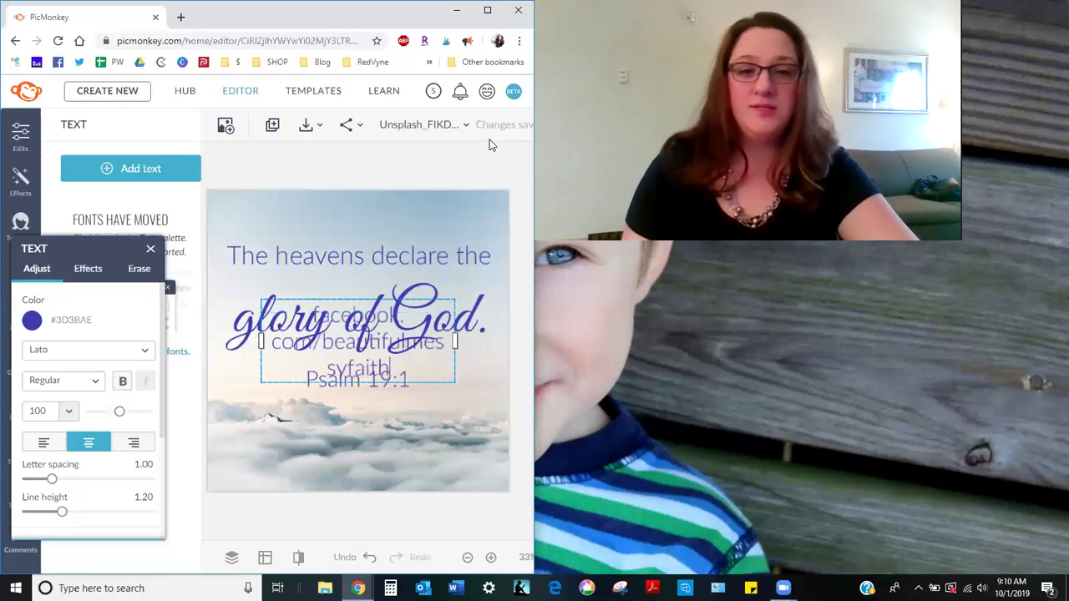
Widen the Facebook address text box to the photo's right edge and set its text size to 72 so it fits on one line
drag(455, 341, 513, 351)
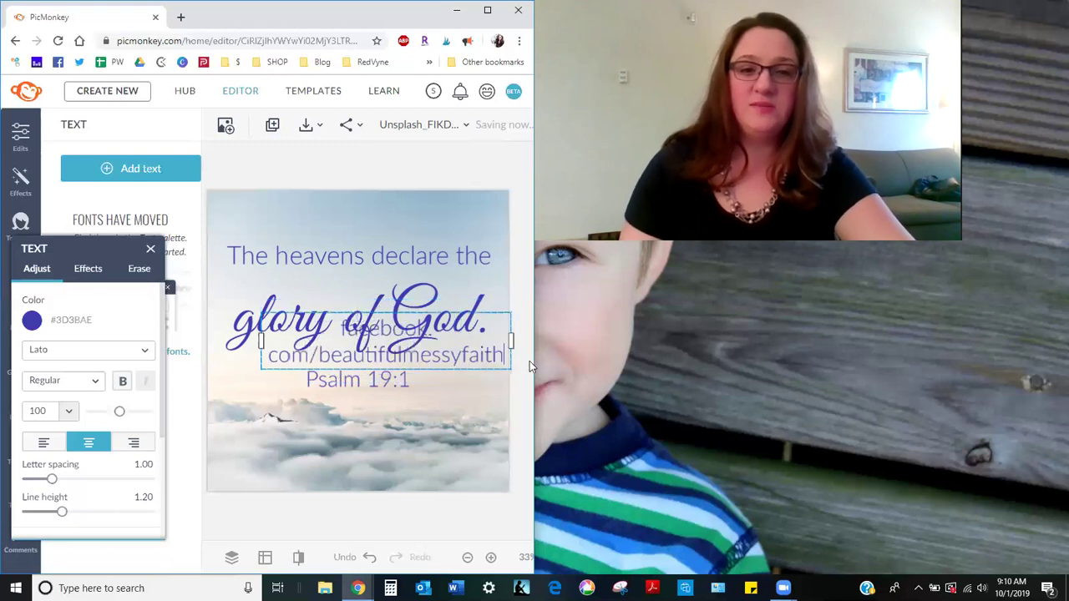
triple_click(446, 350)
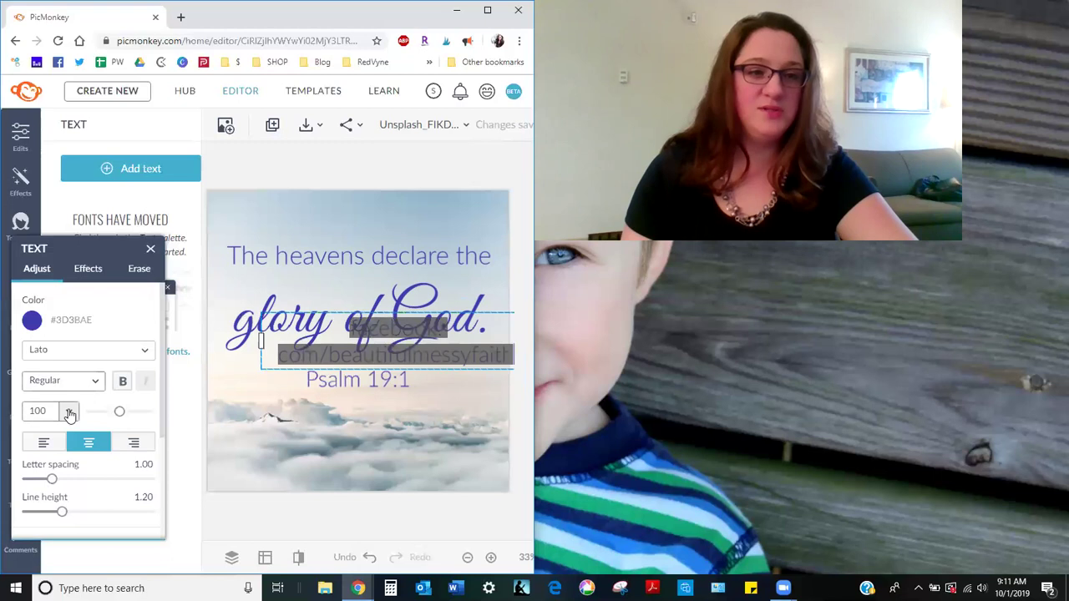
click(68, 411)
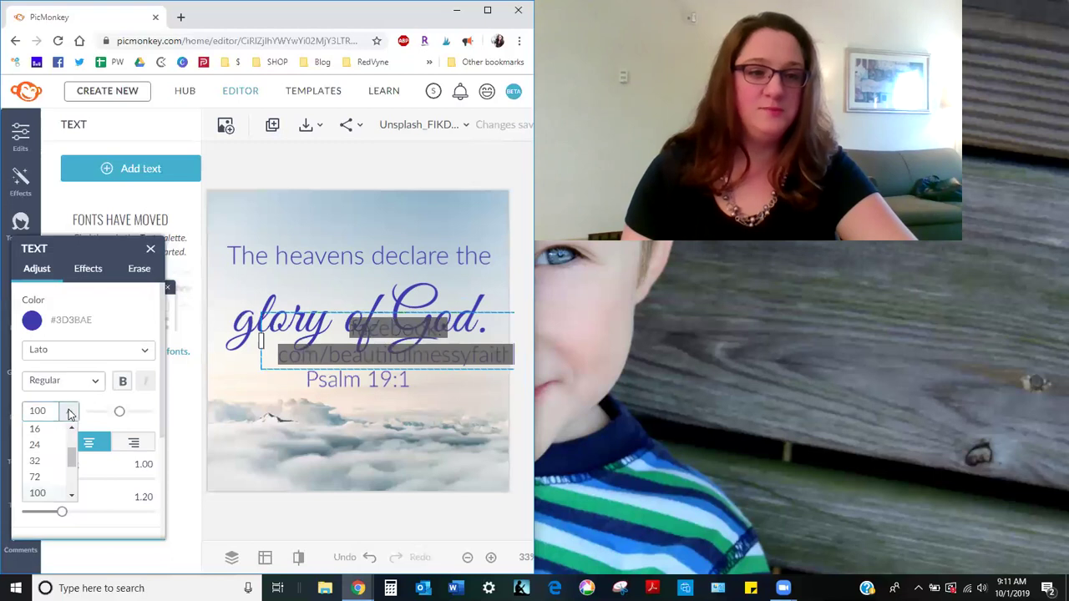
click(34, 479)
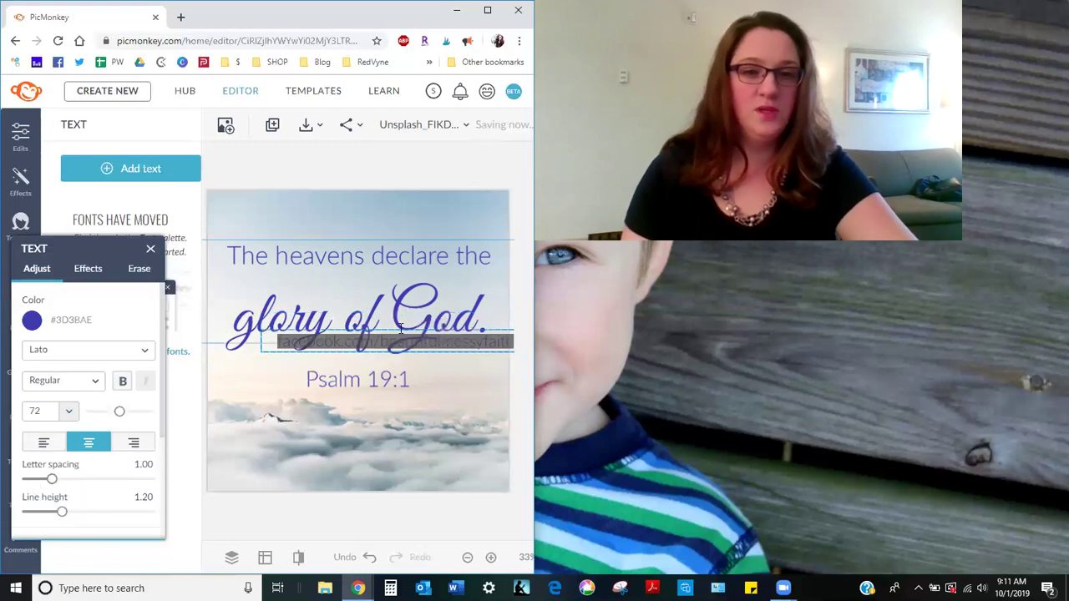
Move the Facebook address to the bottom of the photo and center it horizontally
click(496, 339)
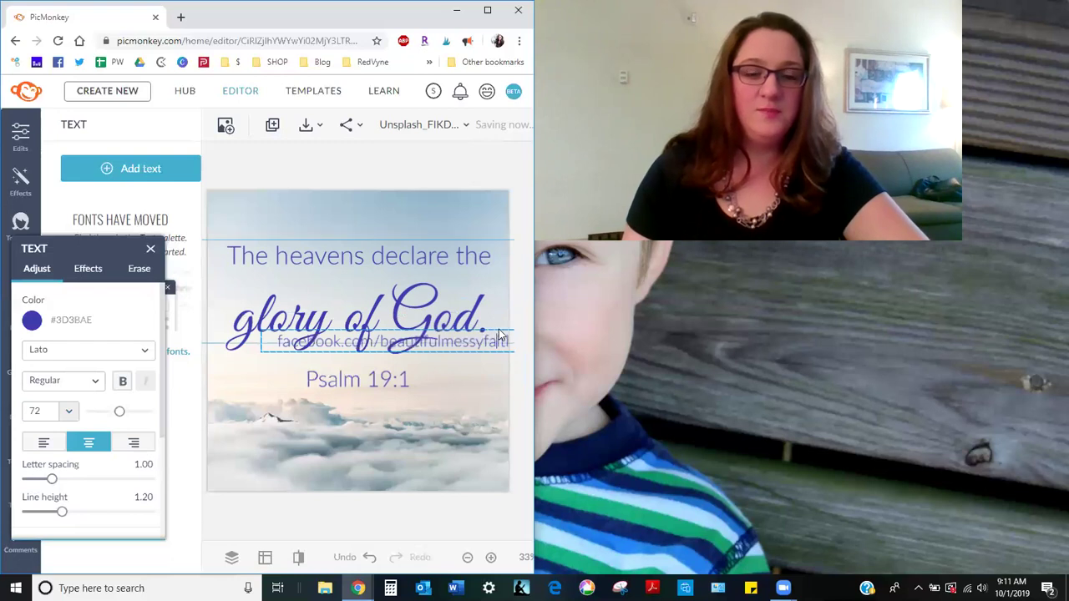
click(490, 364)
drag(481, 341, 448, 475)
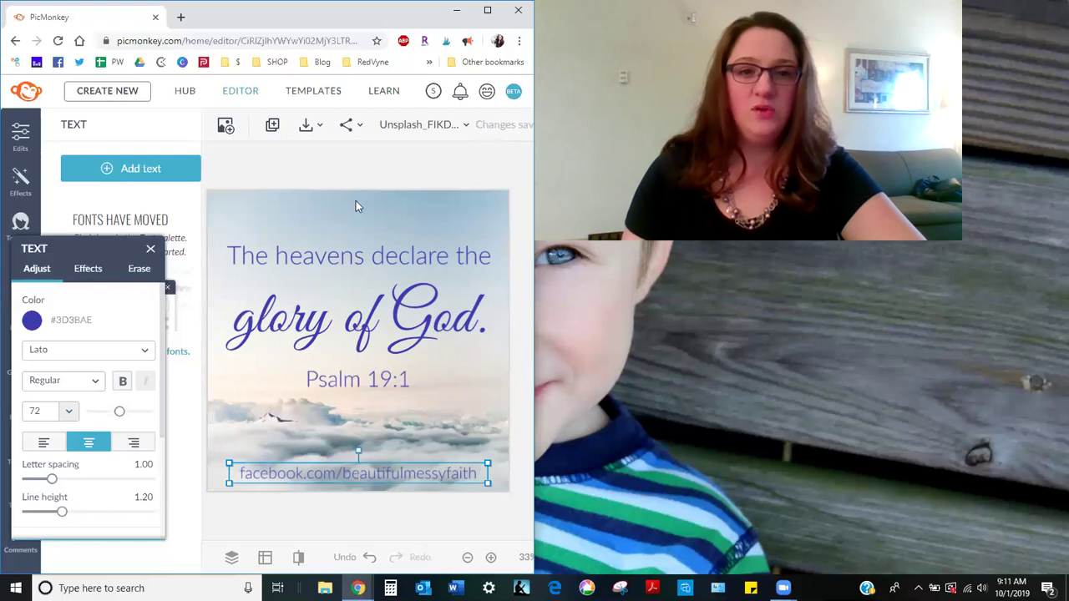
drag(371, 477, 372, 476)
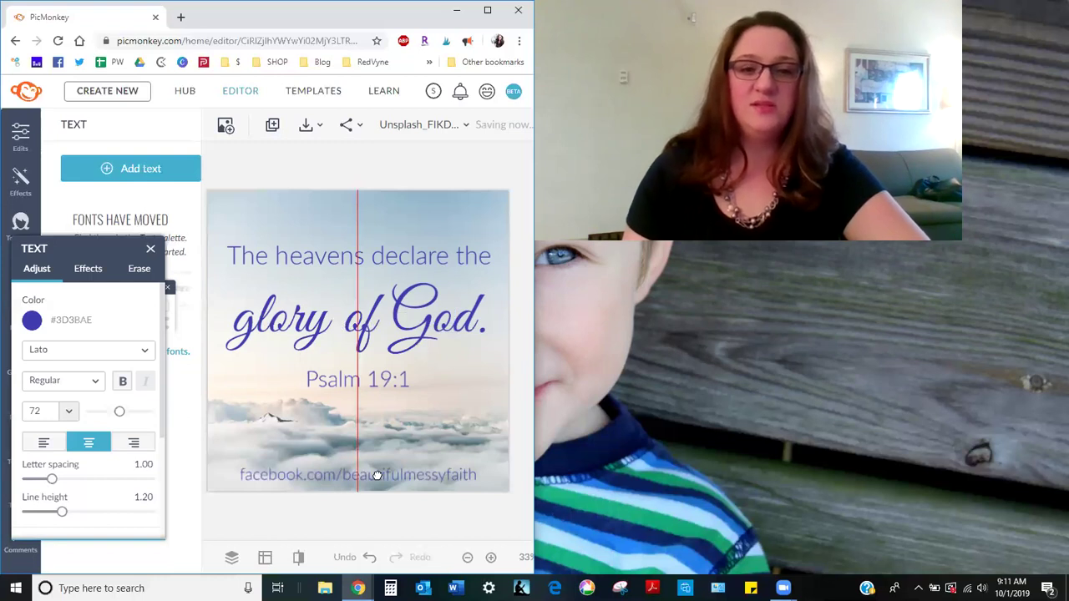
drag(377, 475, 376, 476)
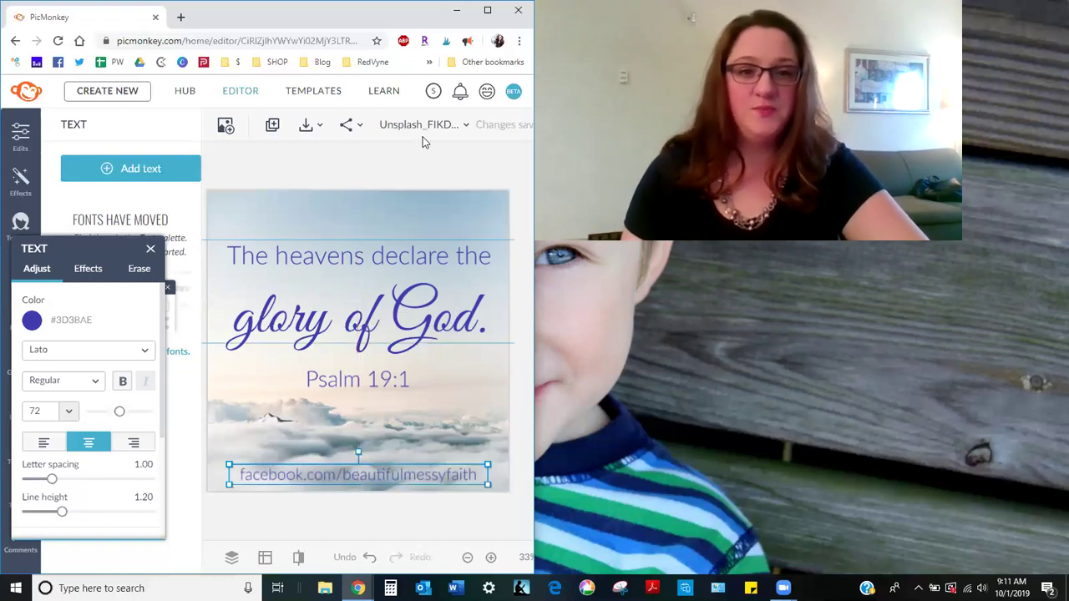
Download the finished graphic as a PNG named "declare" to the Desktop and open the downloaded file
click(422, 168)
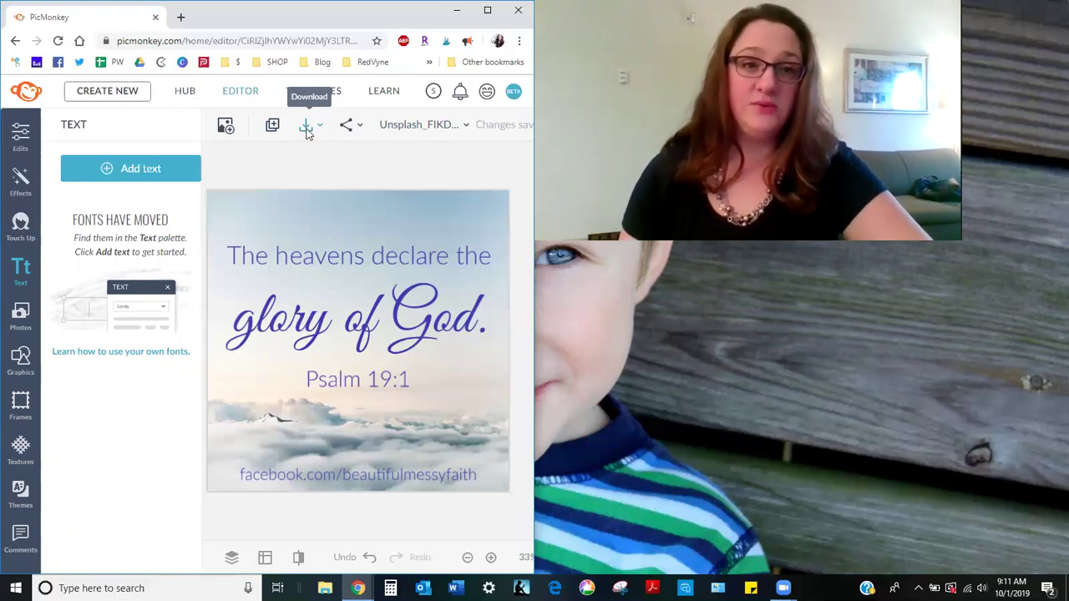
click(307, 127)
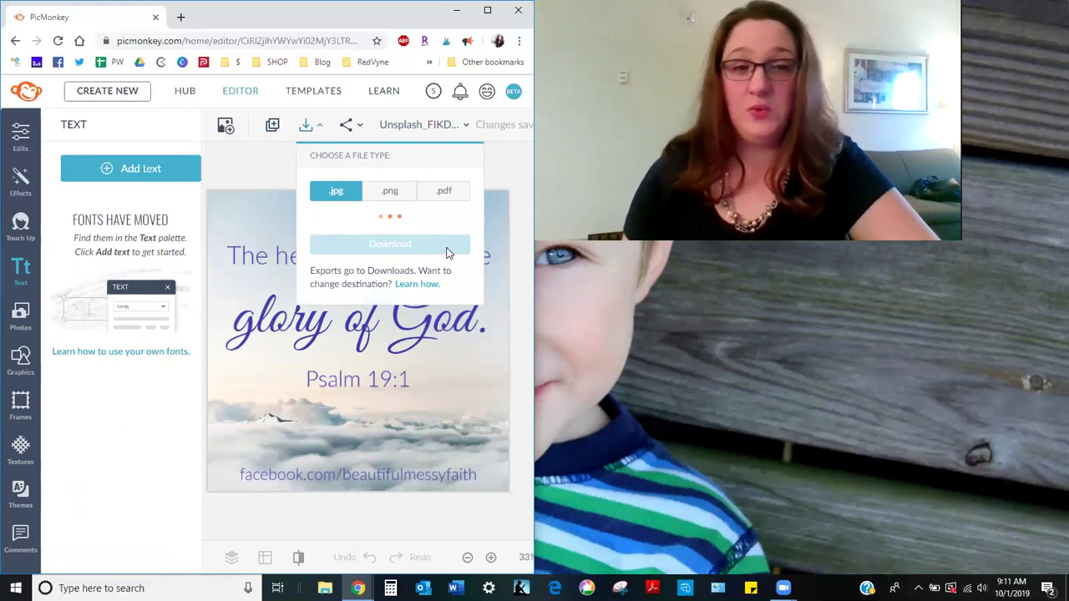
click(402, 195)
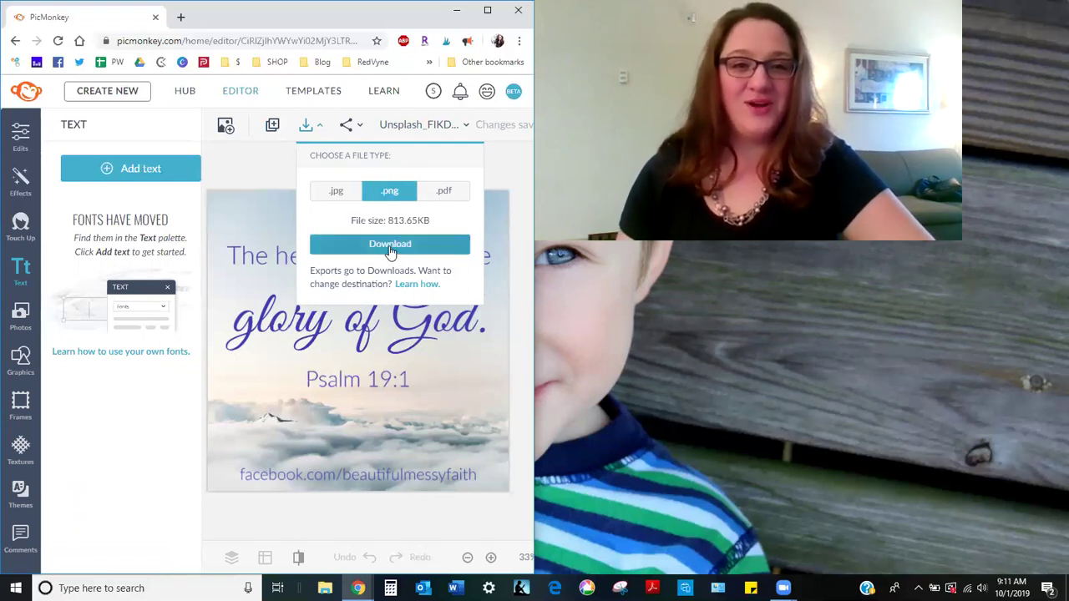
click(389, 245)
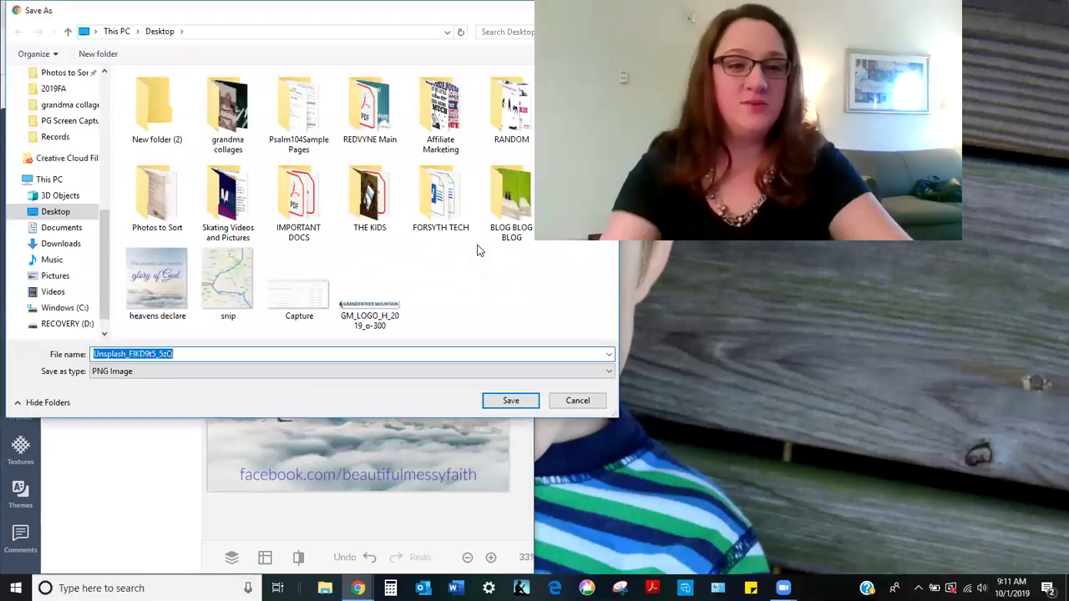
text(declar)
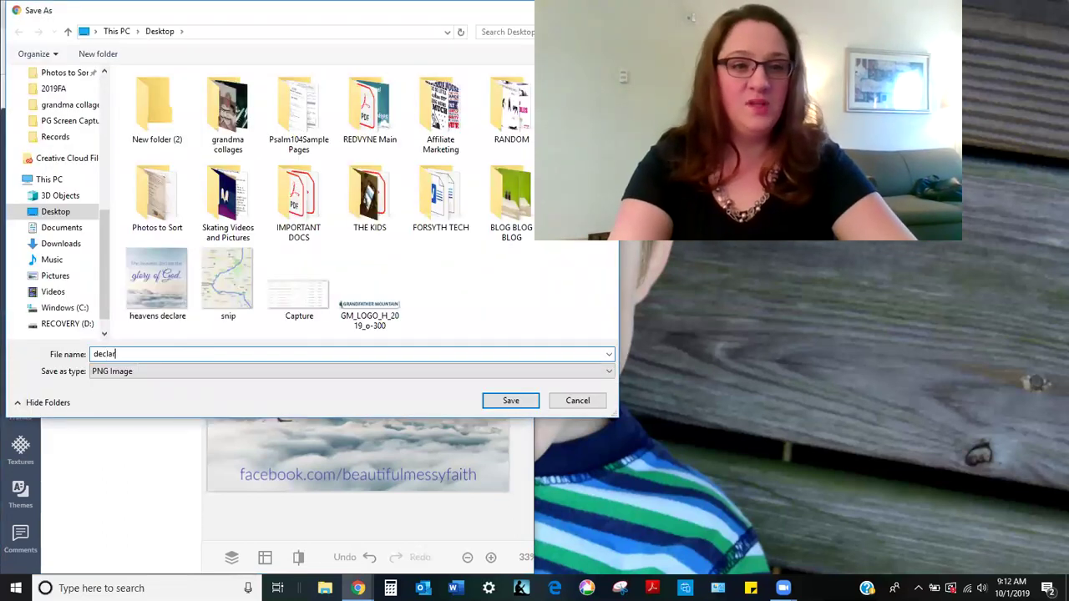
text(e)
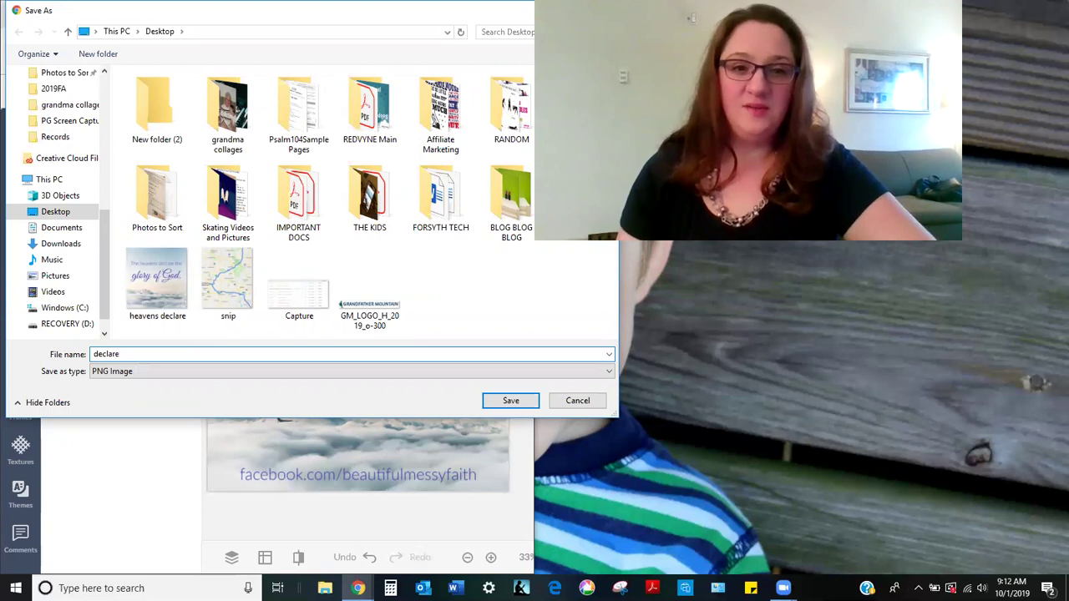
click(492, 405)
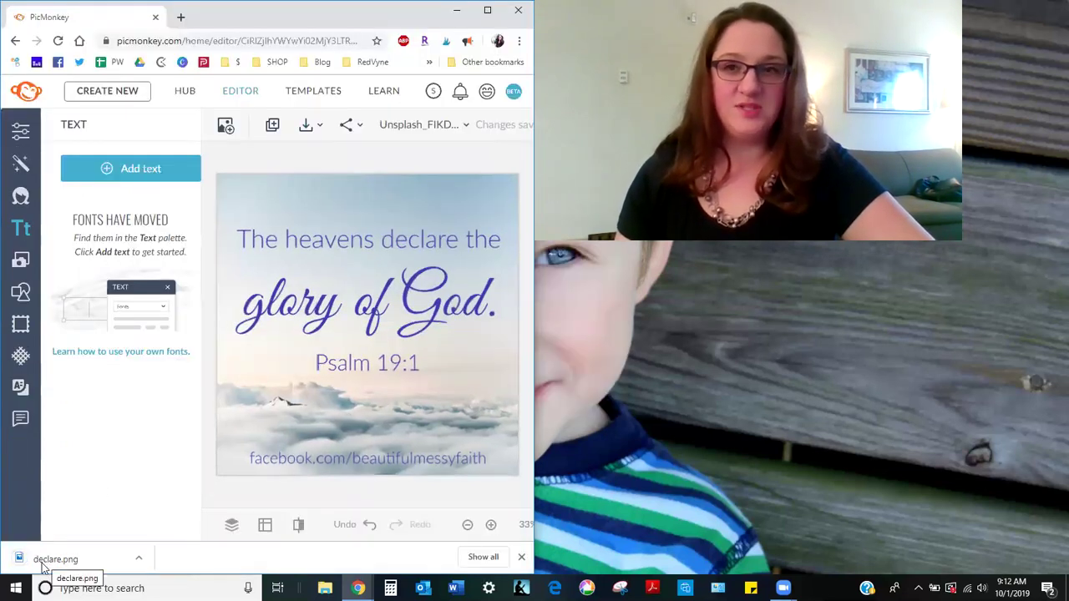
click(44, 567)
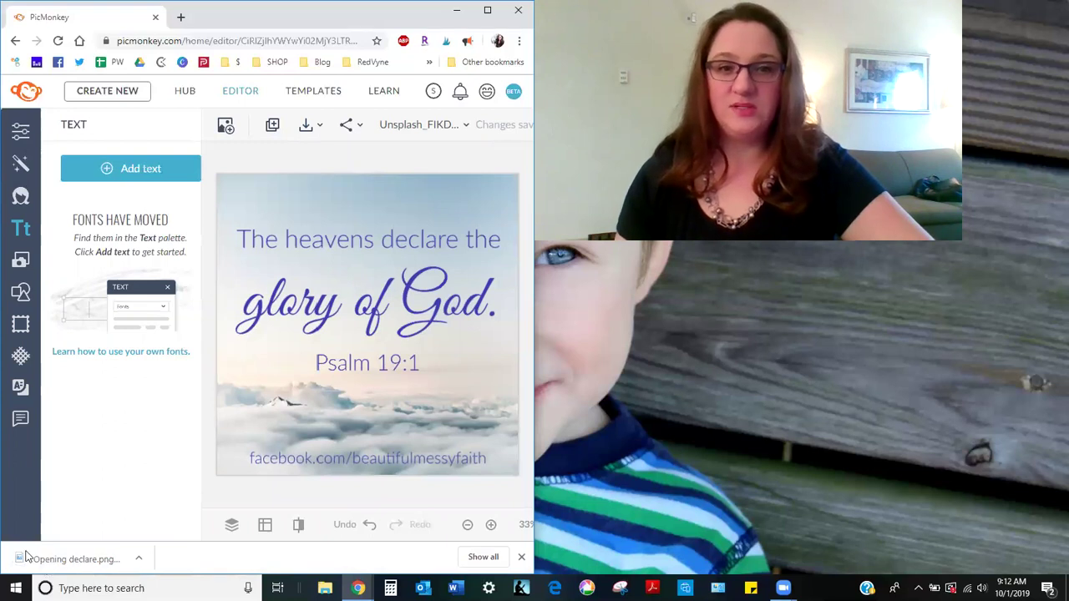